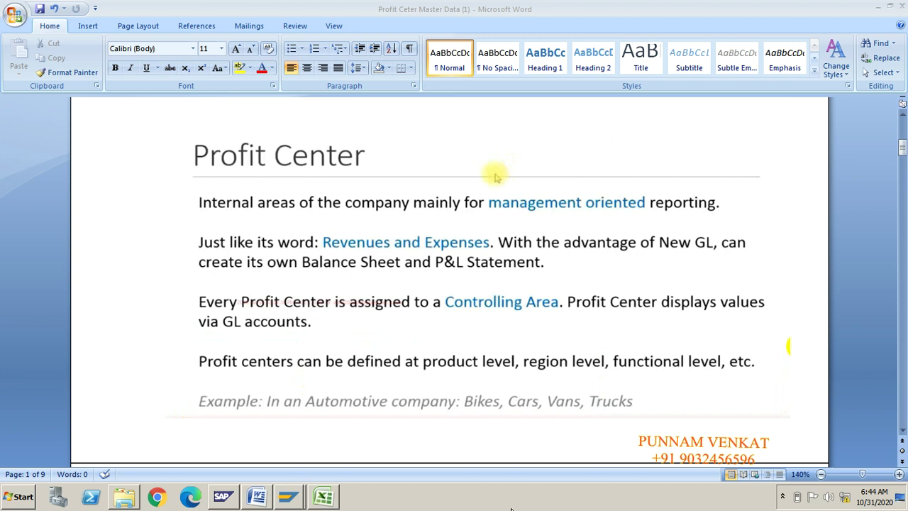
- Switch to the SAP_NEW workbook in Excel and enter the heading "Company Code" in cell N10
left_click(323, 498)
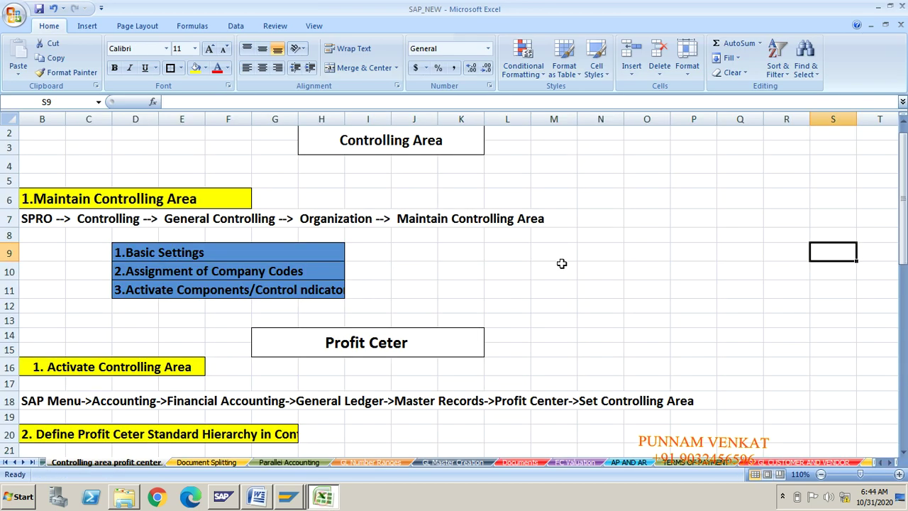
left_click(626, 212)
left_click(378, 345)
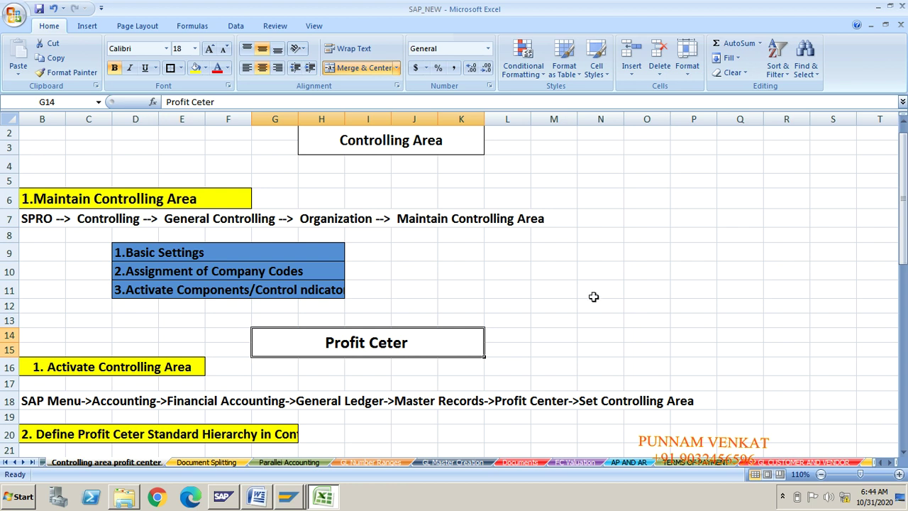
left_click(598, 269)
type("C")
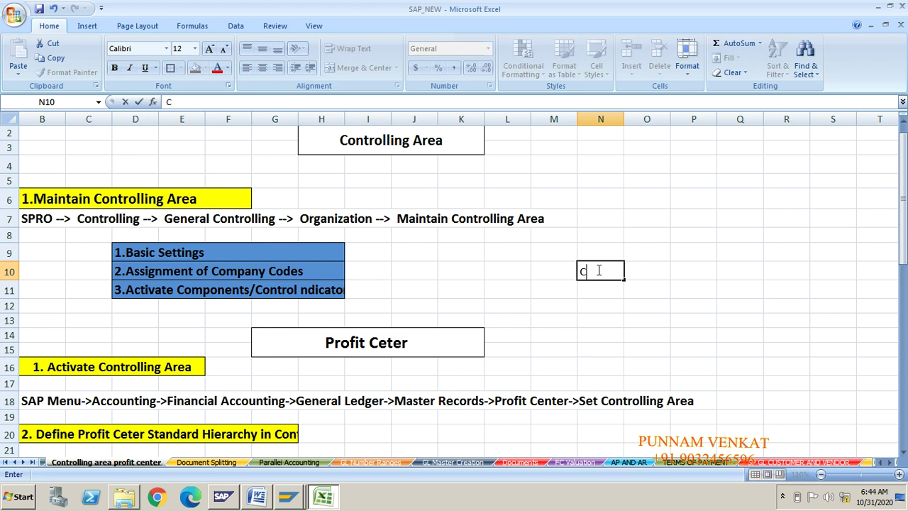
type("ompany Code")
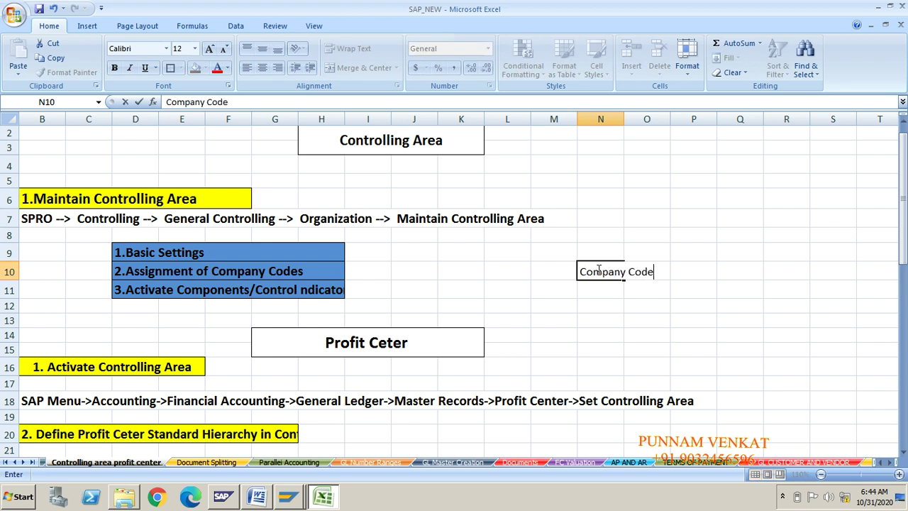
key("Return")
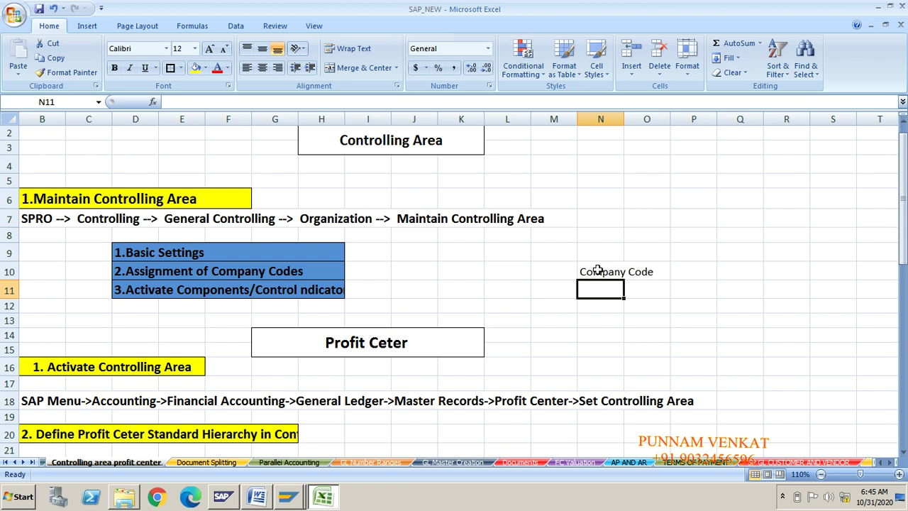
- List the company codes GM10 in cell N12 and GM20 in cell N13 under the Company Code heading
key("Right")
key("Left")
key("Left")
key("Down")
key("Right")
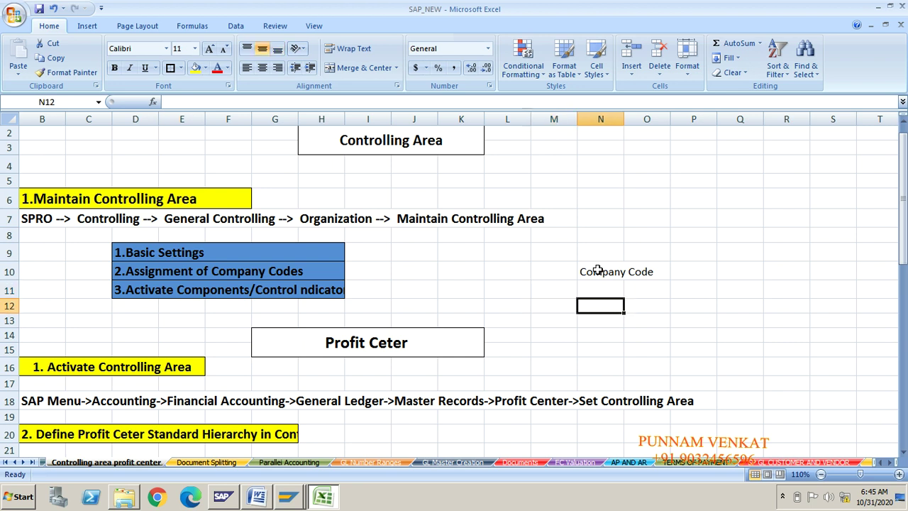
type("gm")
key("BackSpace")
key("BackSpace")
type("GM")
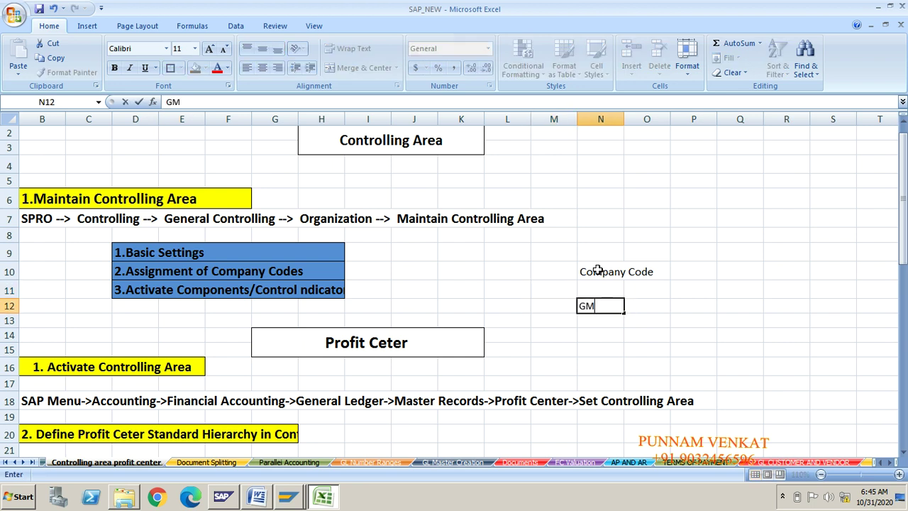
type("10")
key("Return")
type("GM")
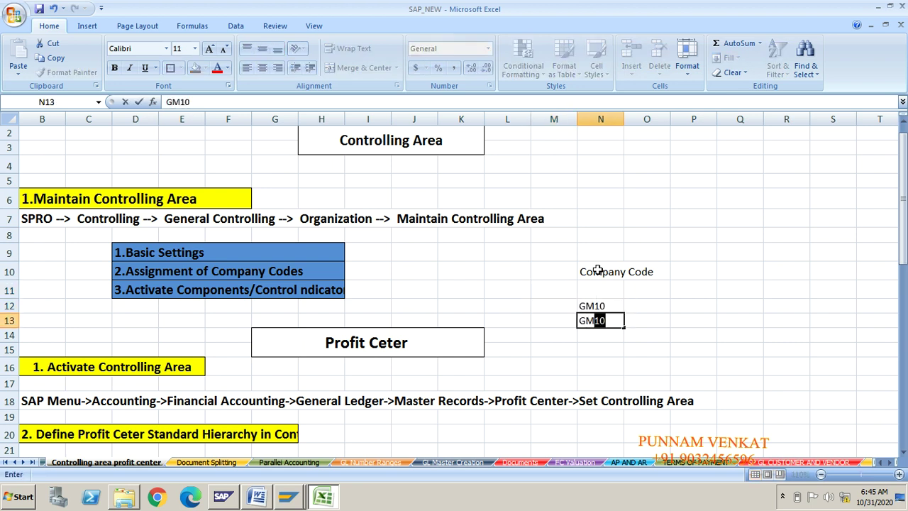
type("20")
key("Return")
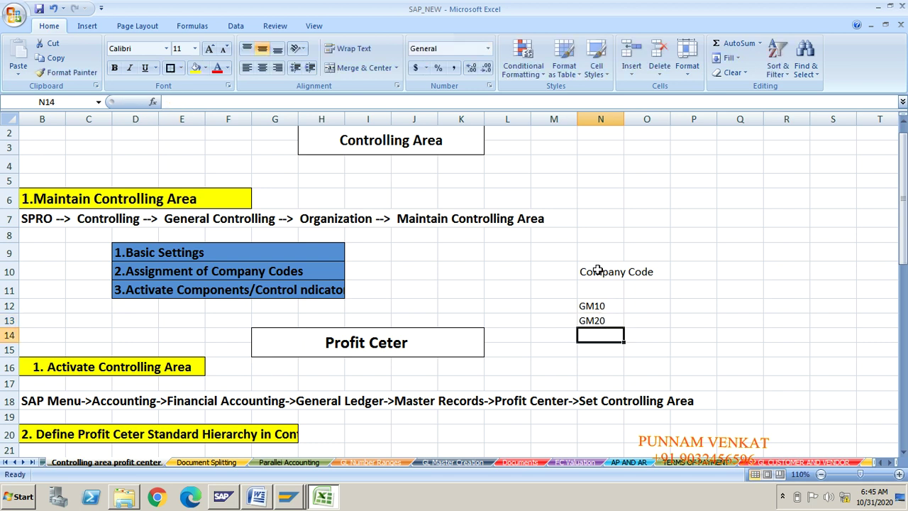
- Add the company code GM30 in cell N14, below GM20
left_click(592, 307)
left_click(593, 320)
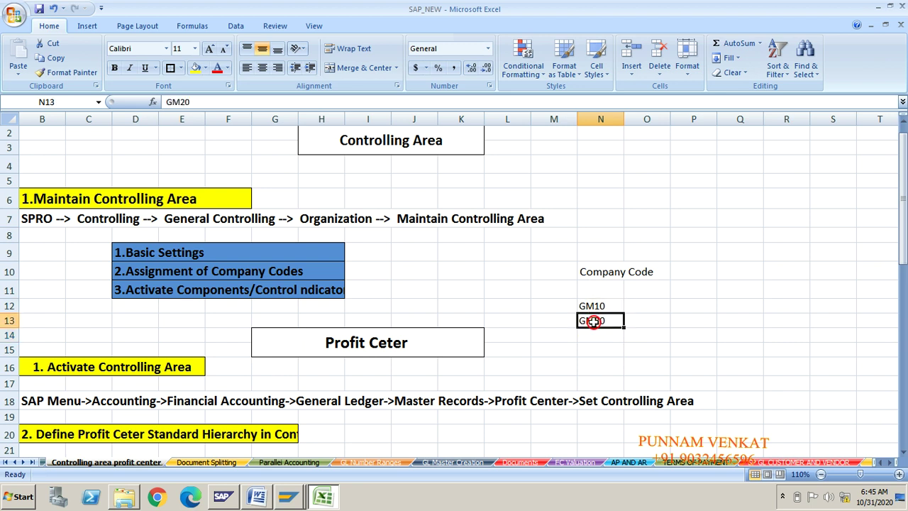
left_click(617, 306)
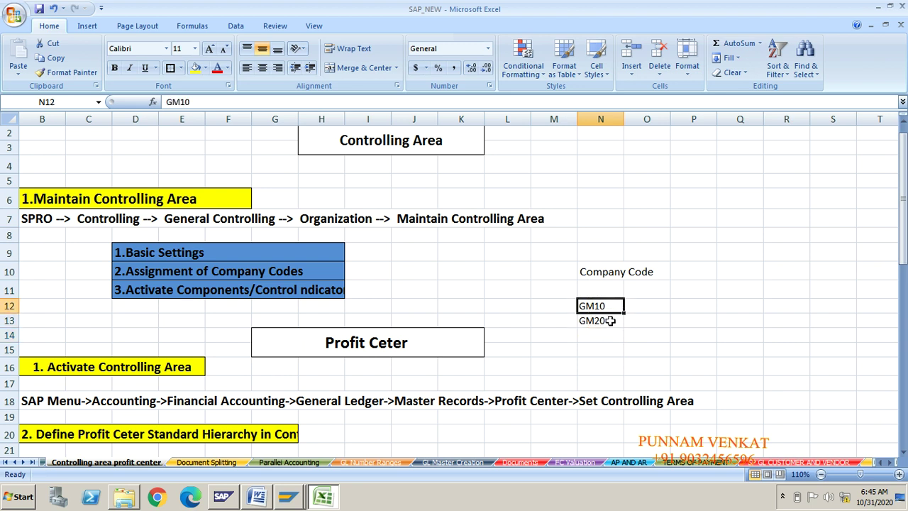
left_click(610, 321)
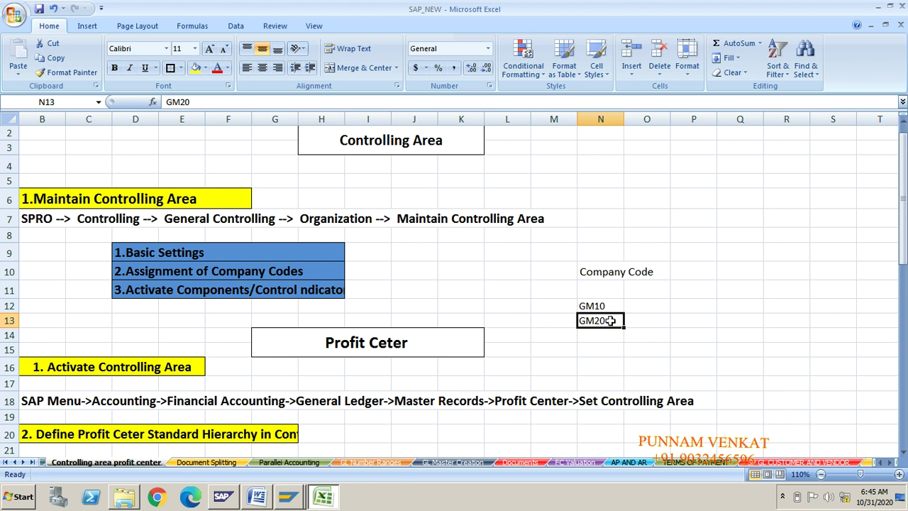
key("Down")
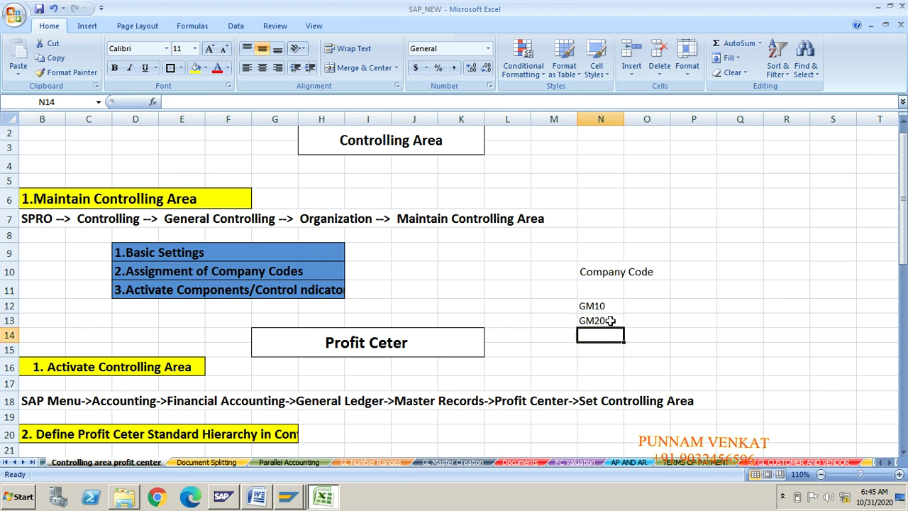
type("GM30")
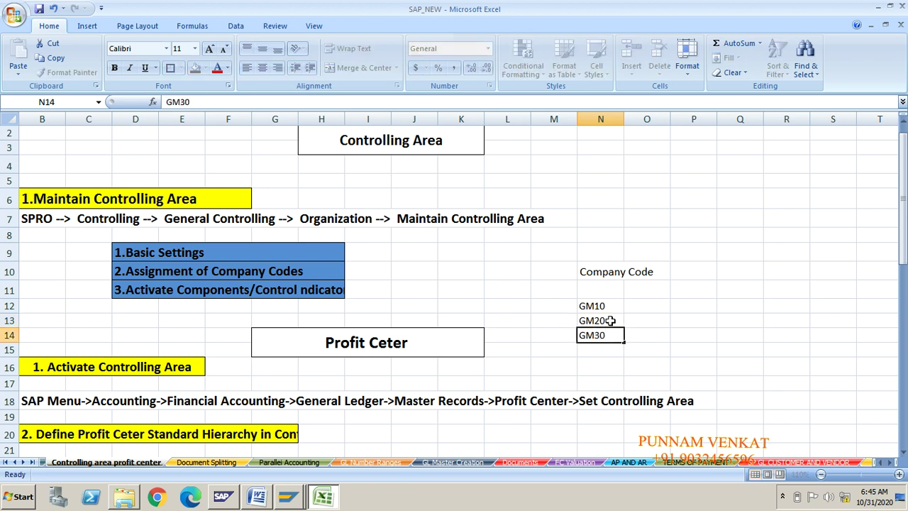
key("Return")
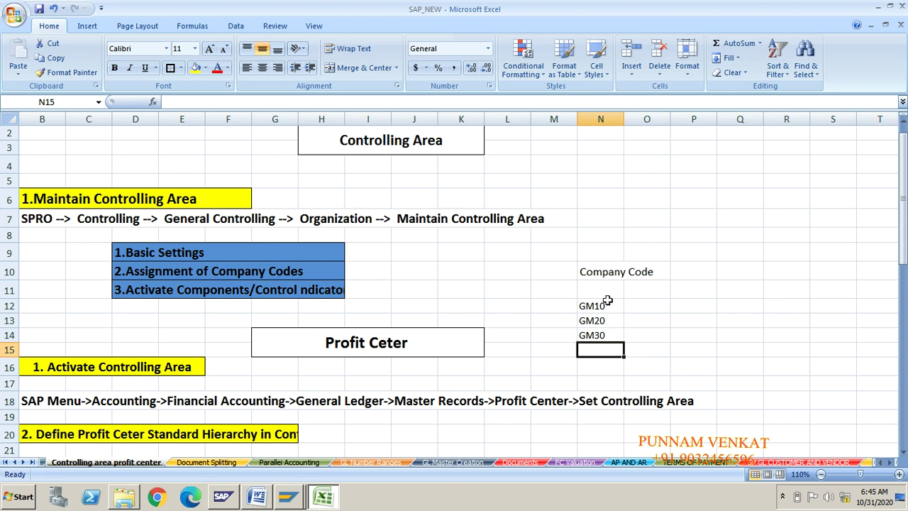
left_click(608, 305)
left_click(611, 319)
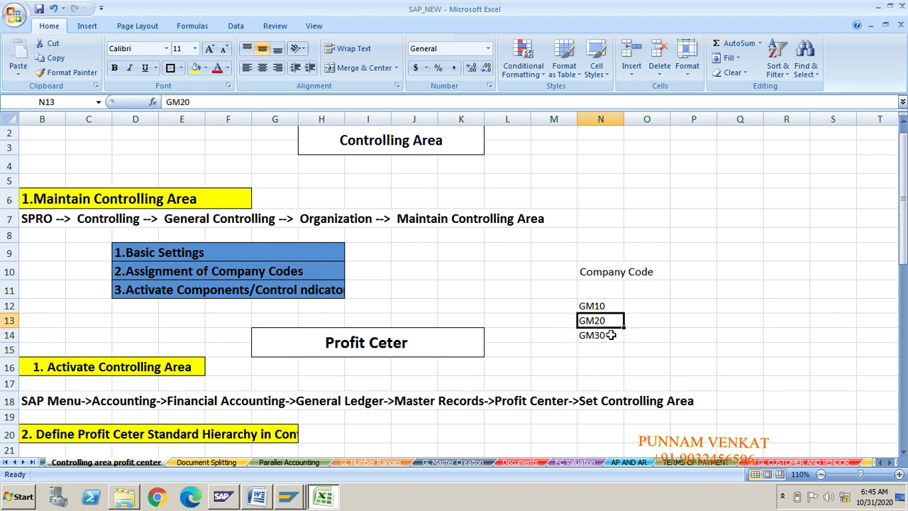
left_click(611, 335)
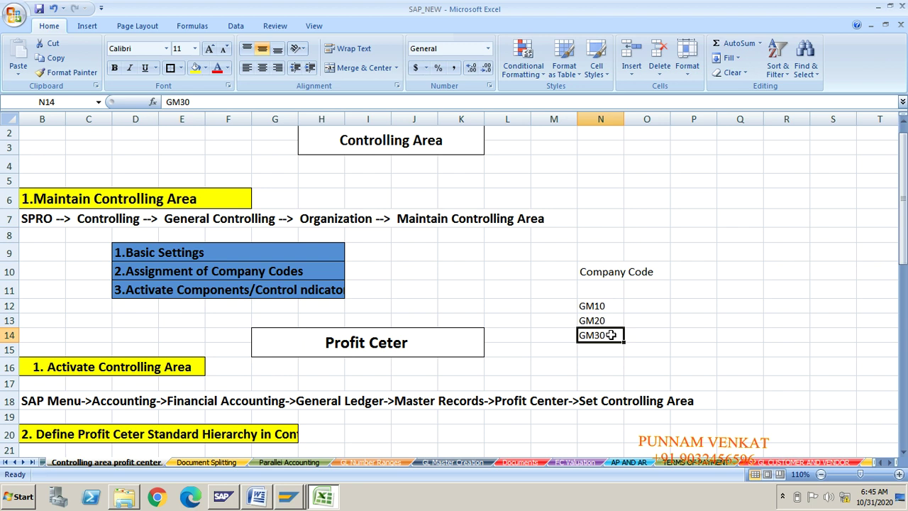
left_click(608, 307)
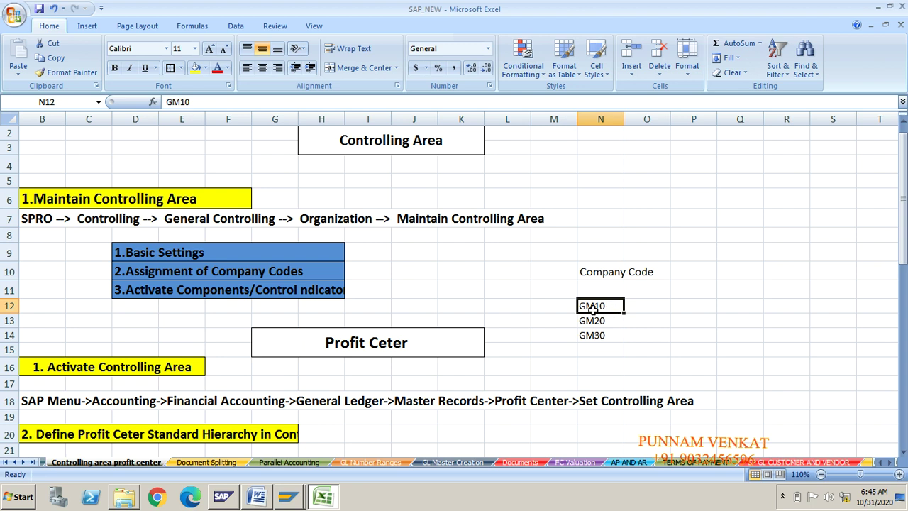
left_click(642, 304)
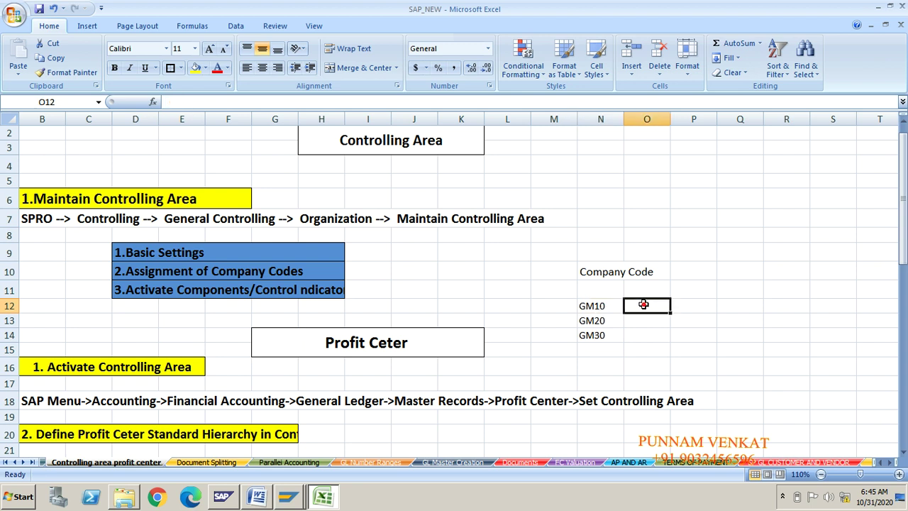
left_click(607, 318)
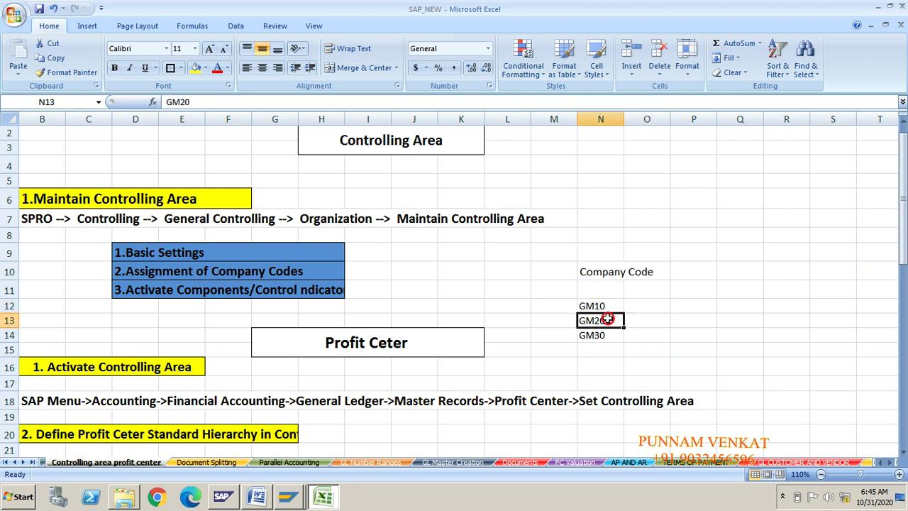
left_click(641, 321)
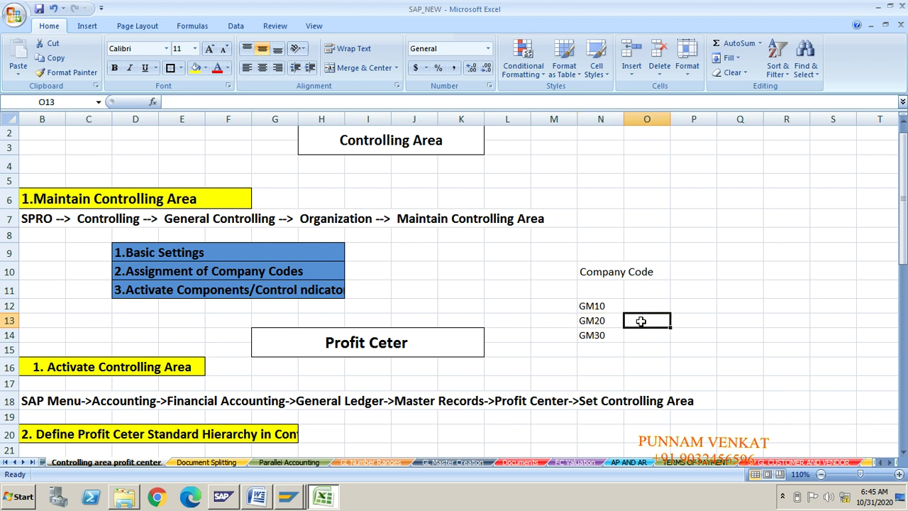
left_click(609, 335)
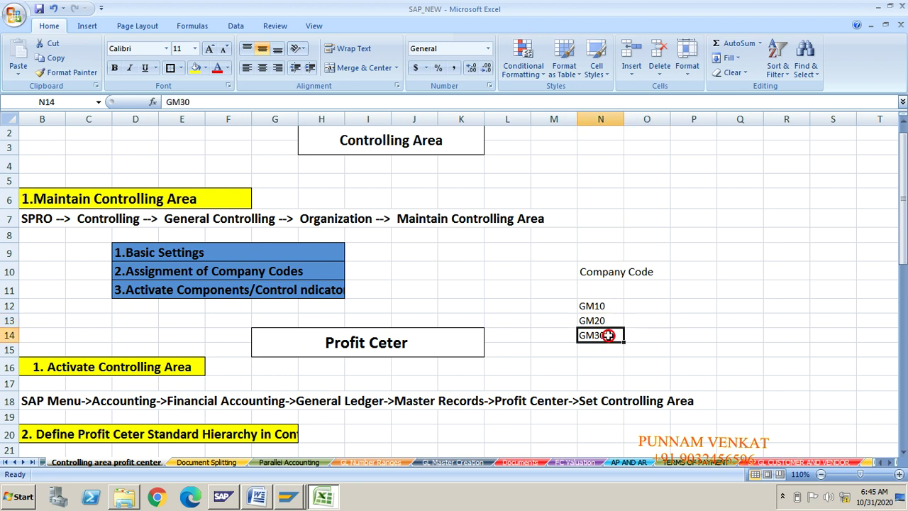
left_click(641, 337)
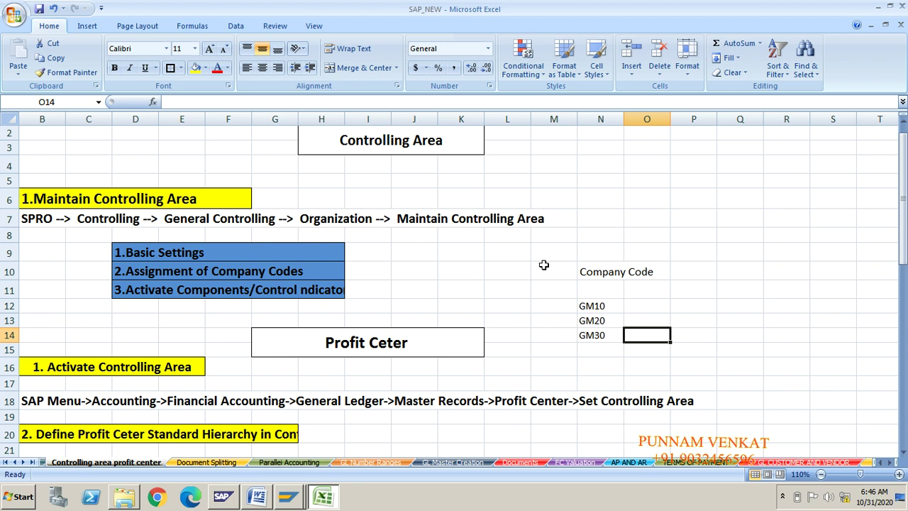
- Enter the label "EXT Reporting" in cell N16, below the company codes
left_click(596, 369)
type("E")
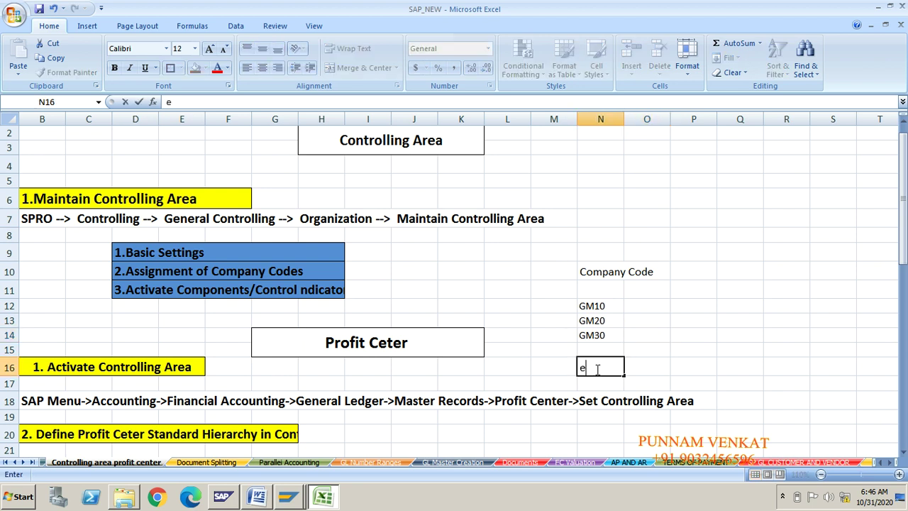
type("XT E")
key("BackSpace")
type("Reporting")
key("Return")
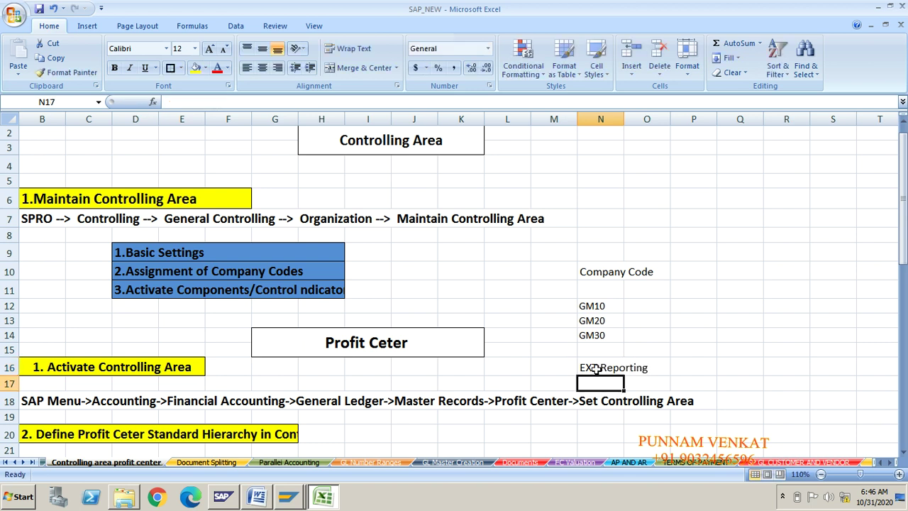
- Enter the heading "Profit Center" in cell R10, on the same row as the Company Code heading
key("Up")
key("Up")
key("Up")
key("Up")
key("Up")
key("Up")
key("Up")
key("Right")
key("Right")
key("Right")
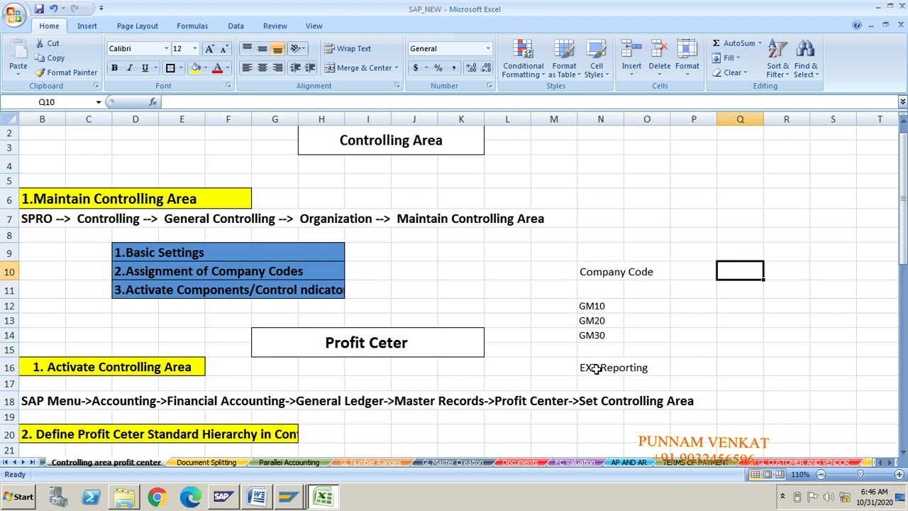
key("Right")
type("Profit cE")
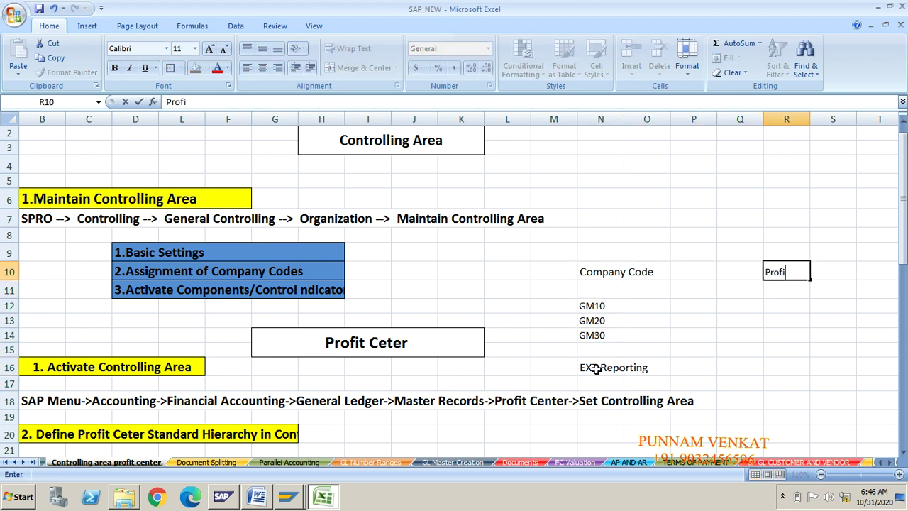
key("BackSpace")
key("BackSpace")
type("cE")
key("BackSpace")
key("BackSpace")
type("Cnter")
key("BackSpace")
key("BackSpace")
key("BackSpace")
key("BackSpace")
type("enter")
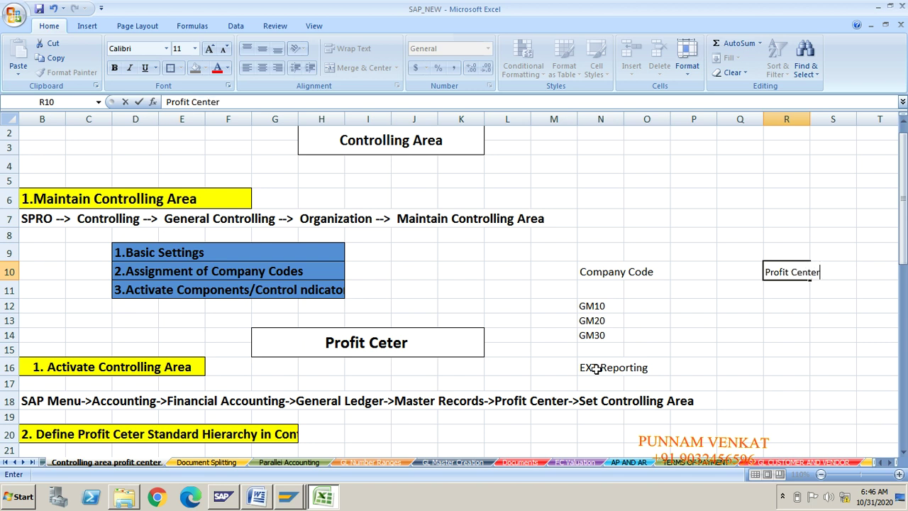
key("Return")
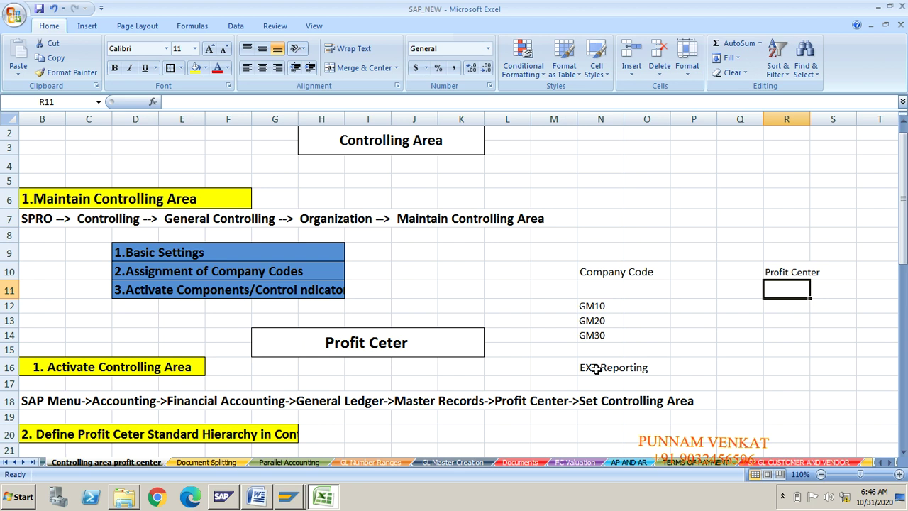
- List the profit centers HYD100 in cell R12 and BA100 in cell R13 under the Profit Center heading
key("Down")
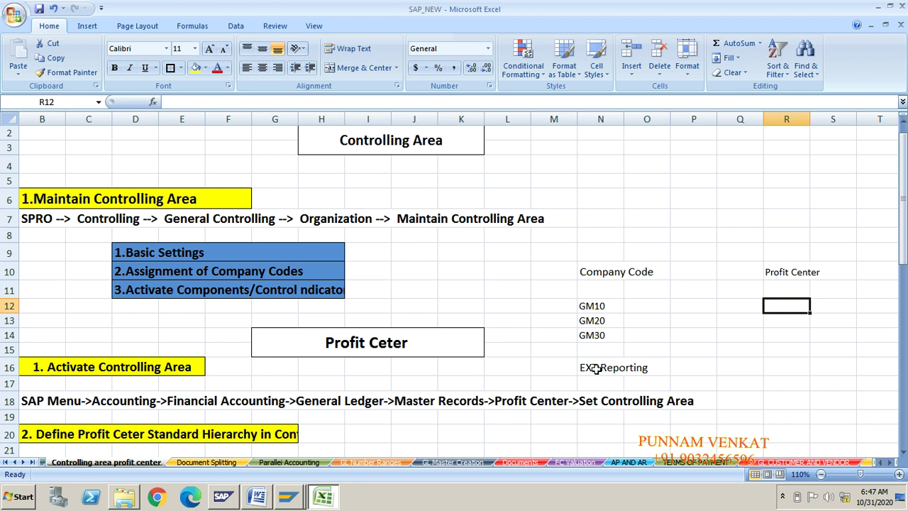
type("hy")
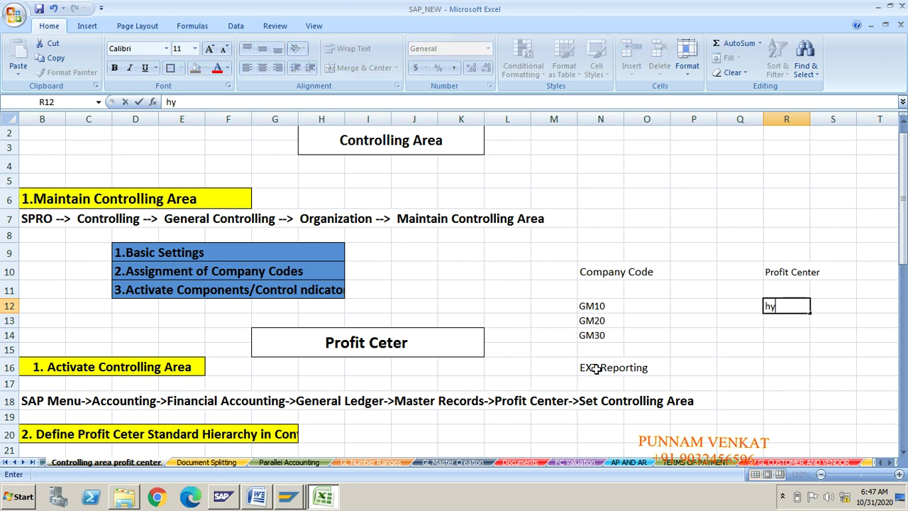
key("BackSpace")
key("BackSpace")
type("HYD100")
key("Return")
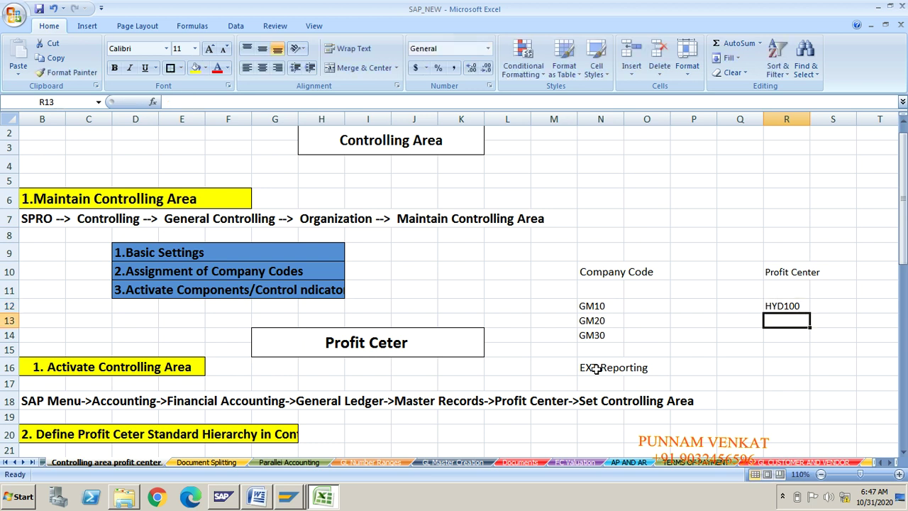
type("BA")
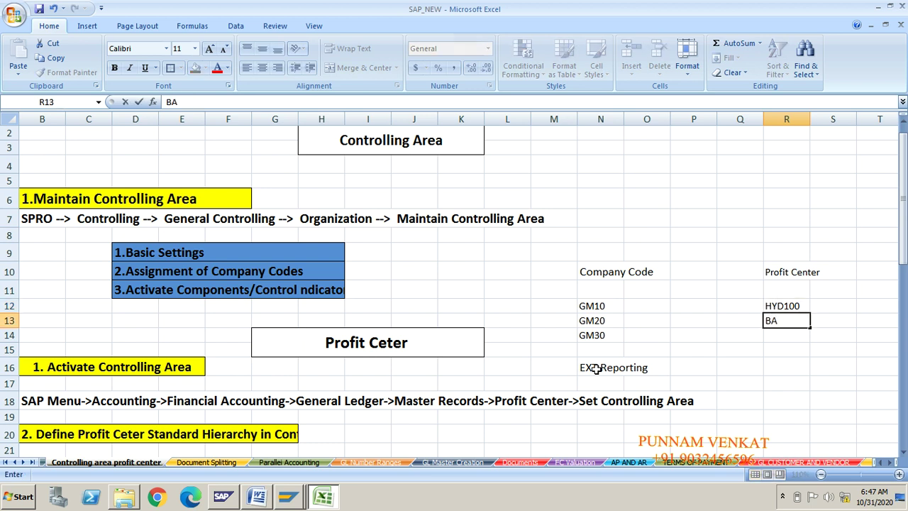
type("100")
key("Return")
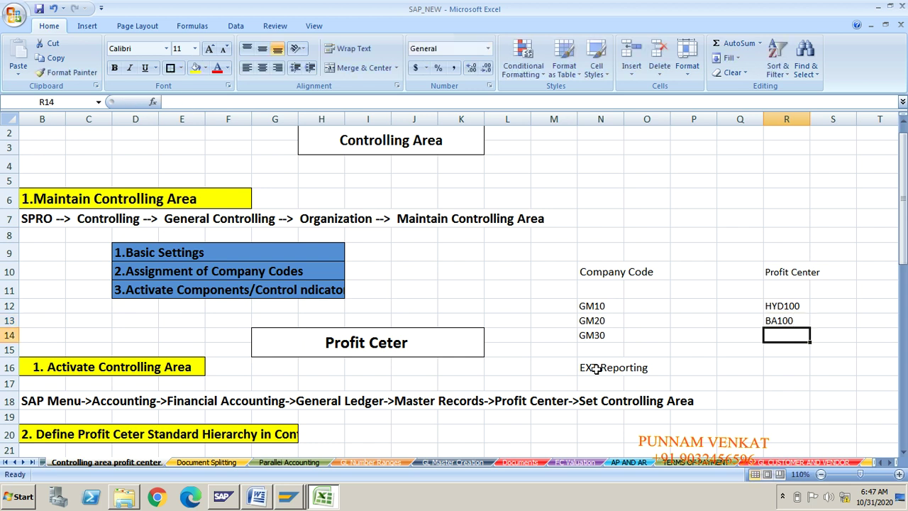
left_click(791, 306)
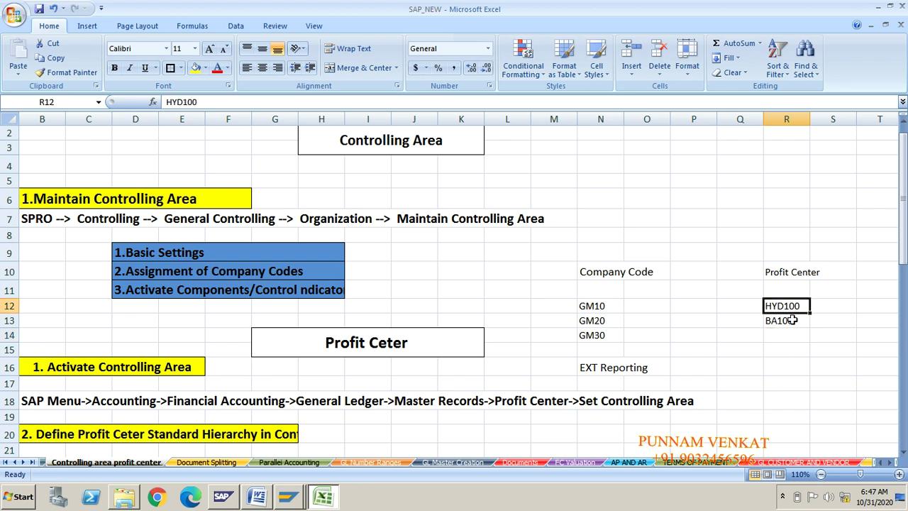
left_click(792, 321)
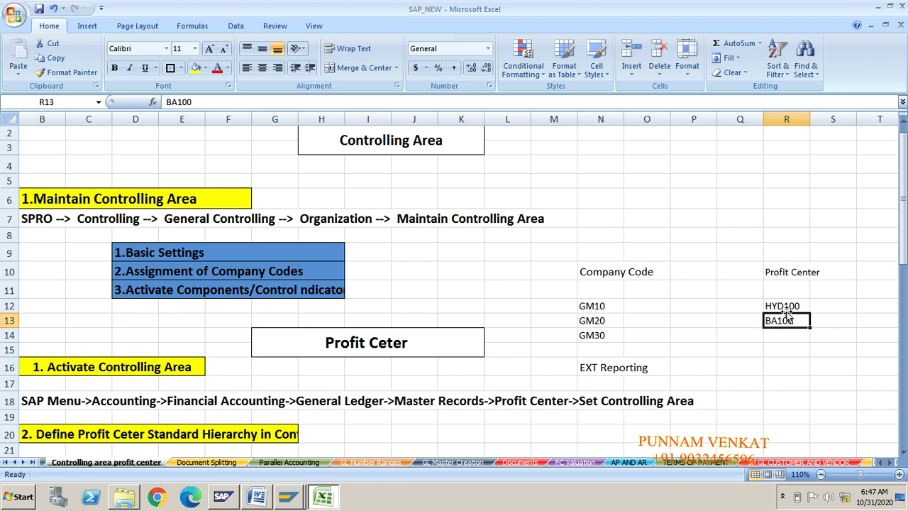
left_click(783, 306)
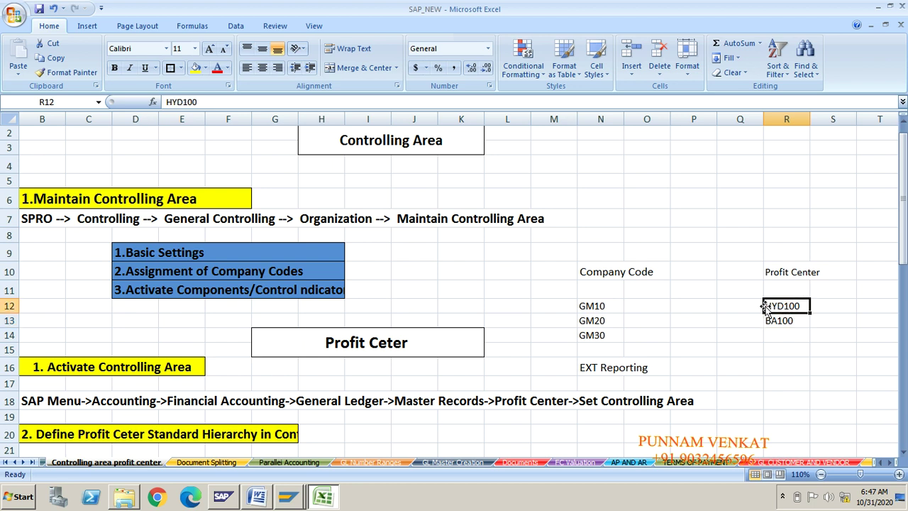
left_click(795, 320)
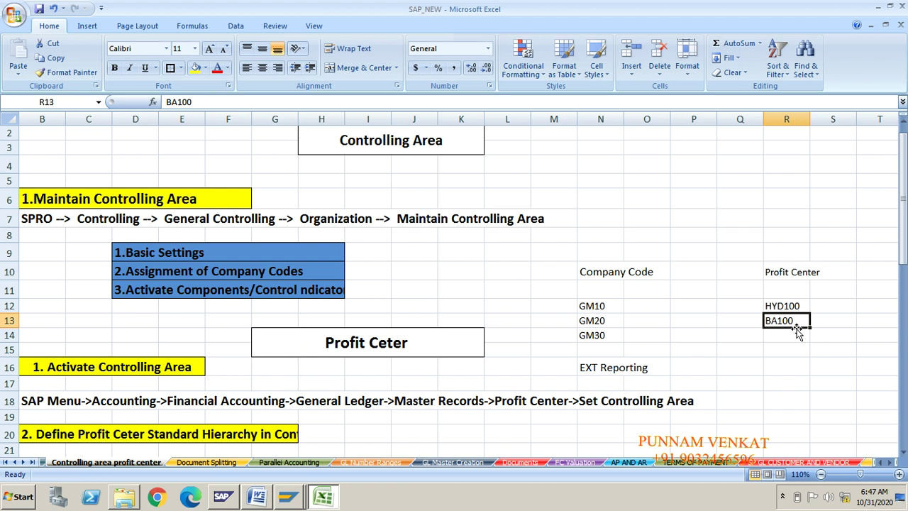
- Enter the label "Internal Reporting" in cell R16, below the profit centers
left_click(778, 368)
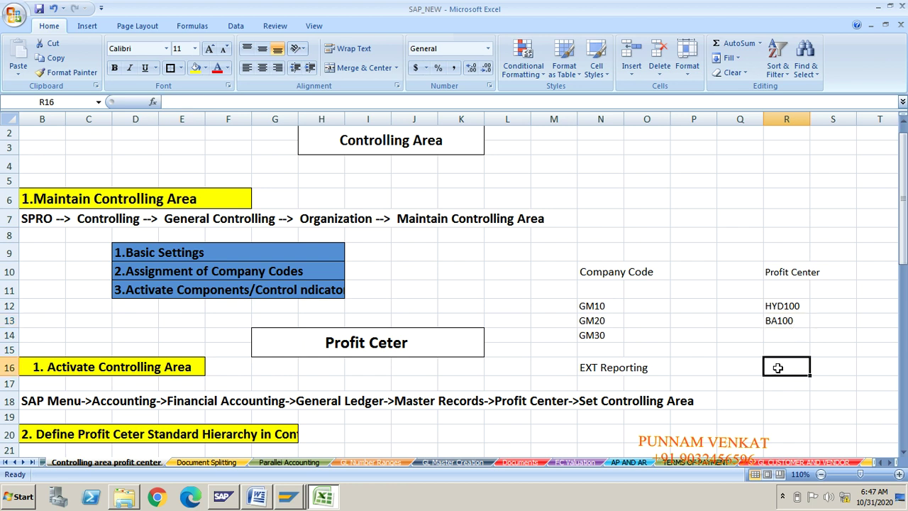
type("Internal Report")
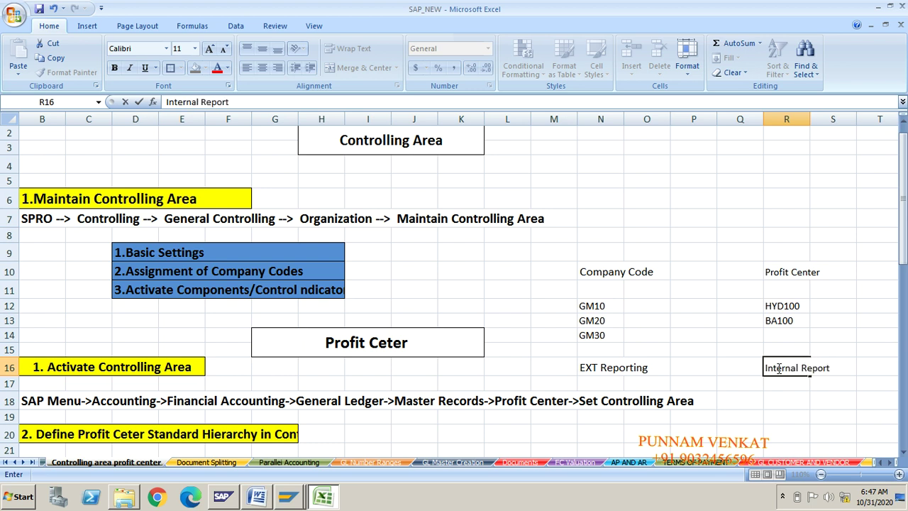
type("ing")
key("Return")
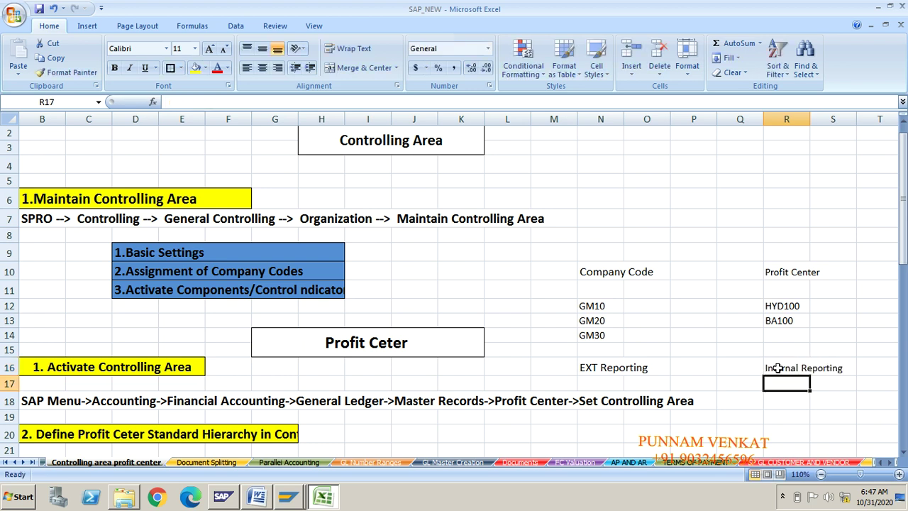
- Read the Profit Center definition in the Word document "Profit Ceter Master Data (1)" and return to the SAP_NEW workbook in Excel
left_click(602, 273)
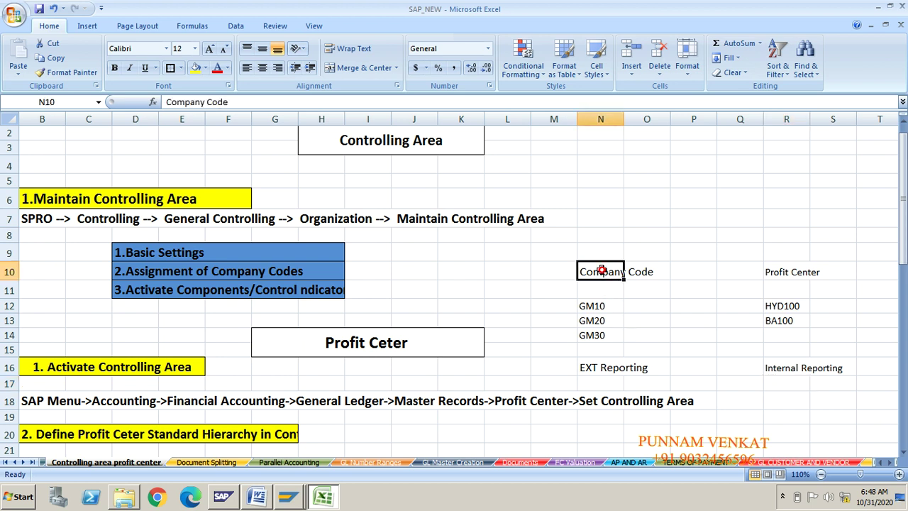
left_click(585, 320)
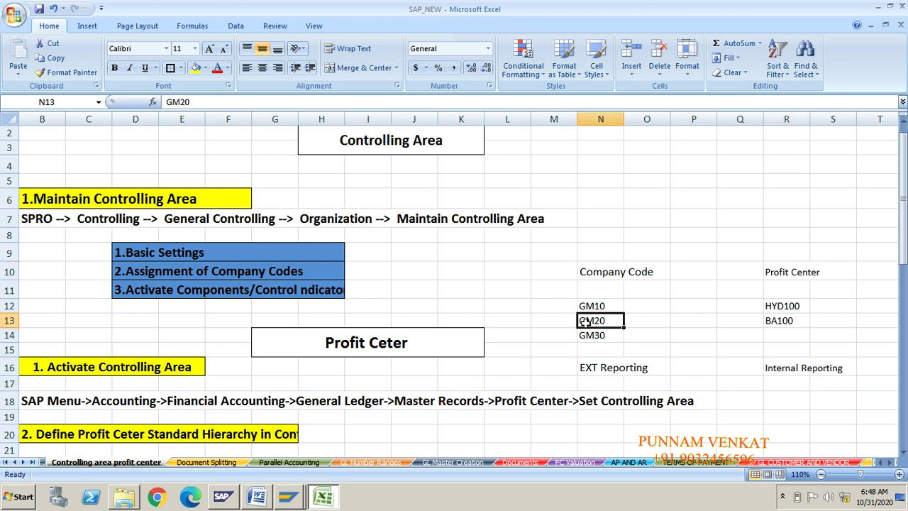
left_click(586, 367)
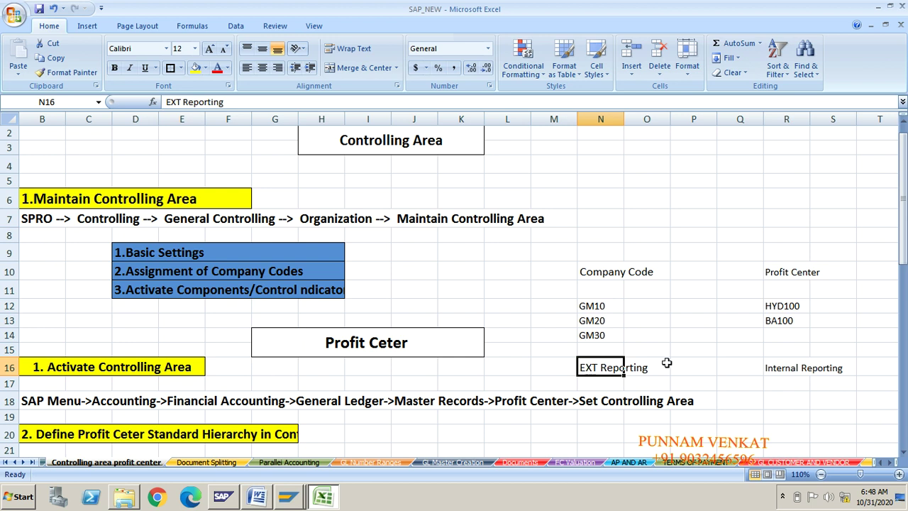
left_click(785, 307)
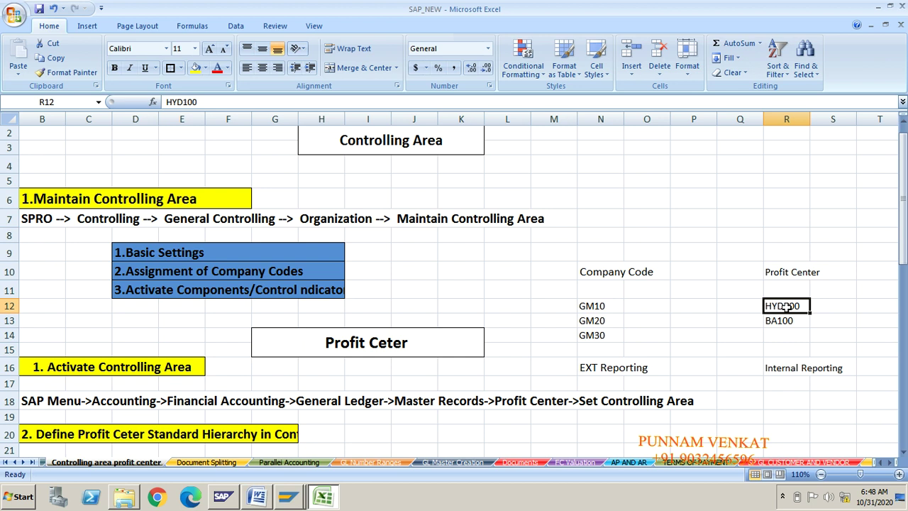
key("alt+Tab")
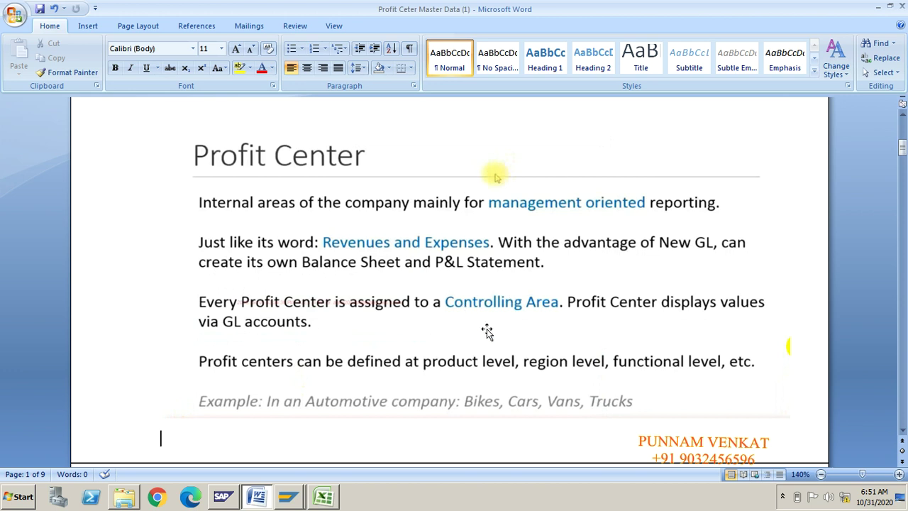
key("alt+Tab")
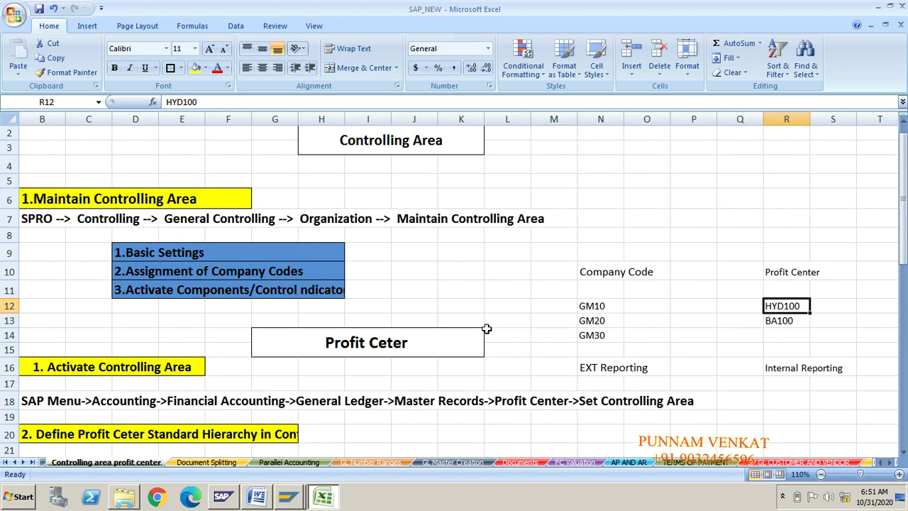
- Enter the heading "Company Code" in cell N5, above the existing company code list
left_click(491, 282)
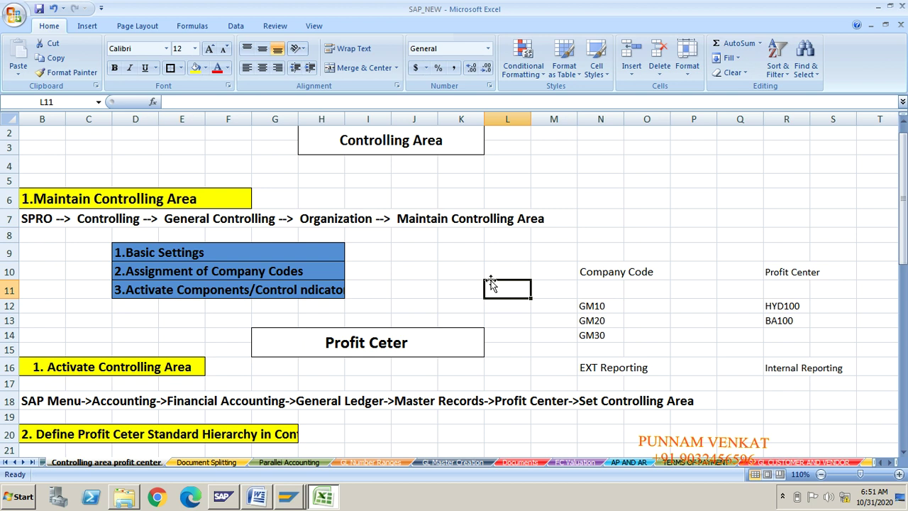
key("Up")
key("Up")
key("Up")
key("Up")
key("Up")
key("Up")
key("Up")
key("Up")
key("Right")
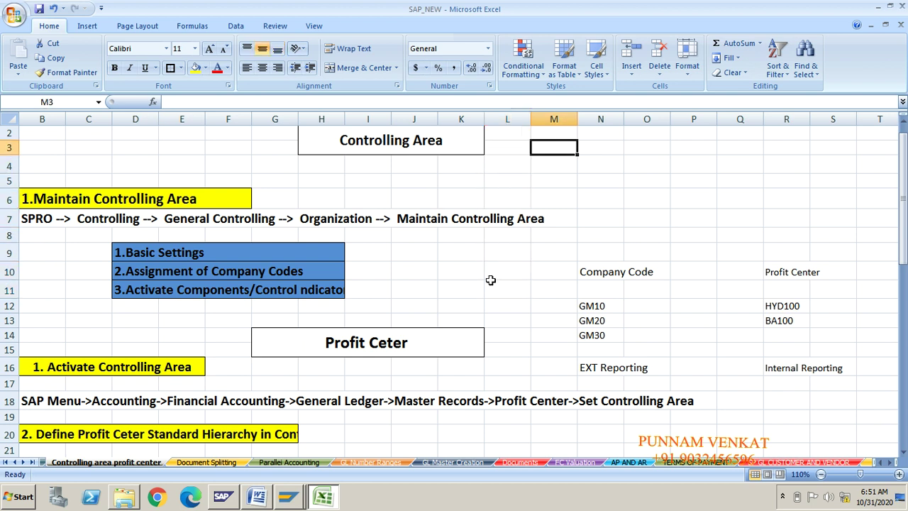
key("Right")
key("Down")
key("Down")
type("Co")
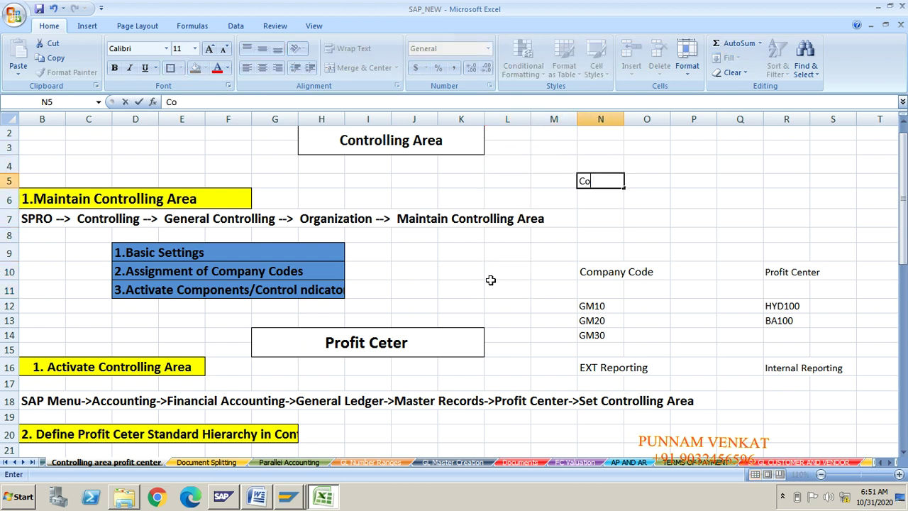
type("mpany Code")
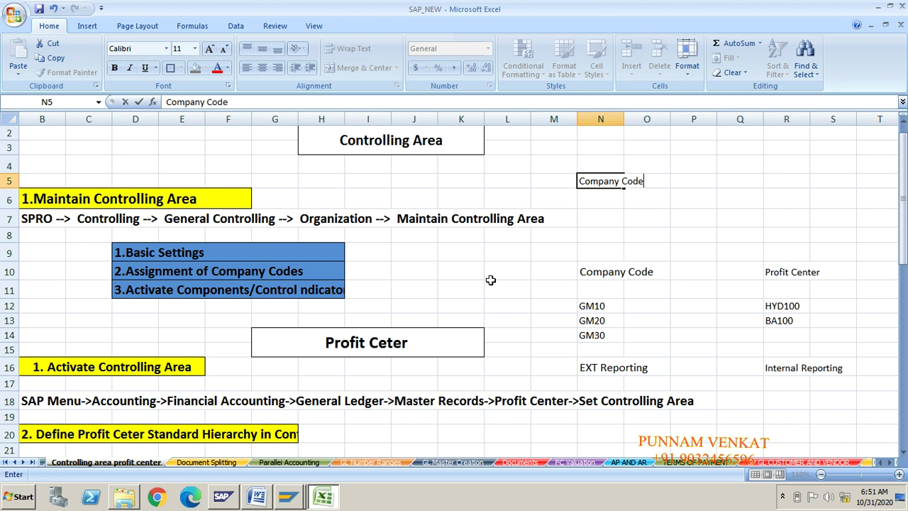
- Enter the heading "Controlling Area" in cell Q5, on the same row as the new Company Code heading
key("Right")
key("Right")
key("Right")
type("Con")
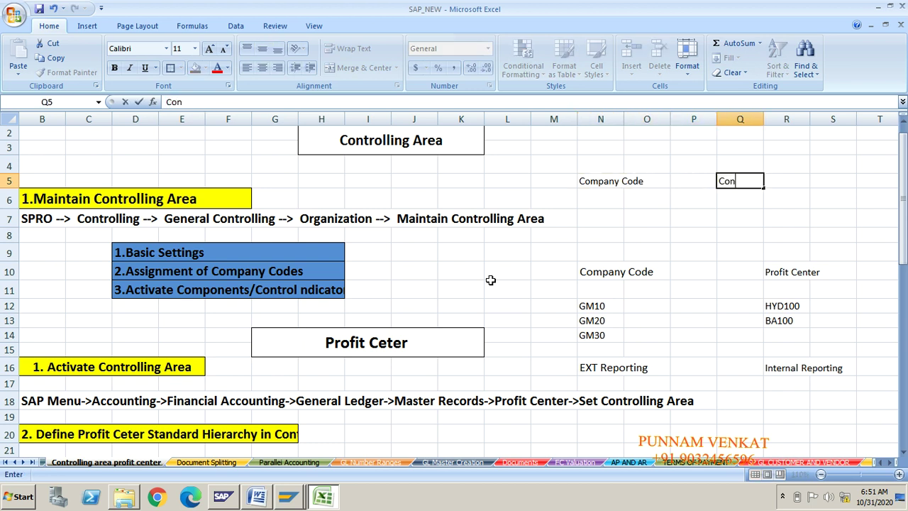
type("trolling ARea")
key("BackSpace")
key("BackSpace")
key("BackSpace")
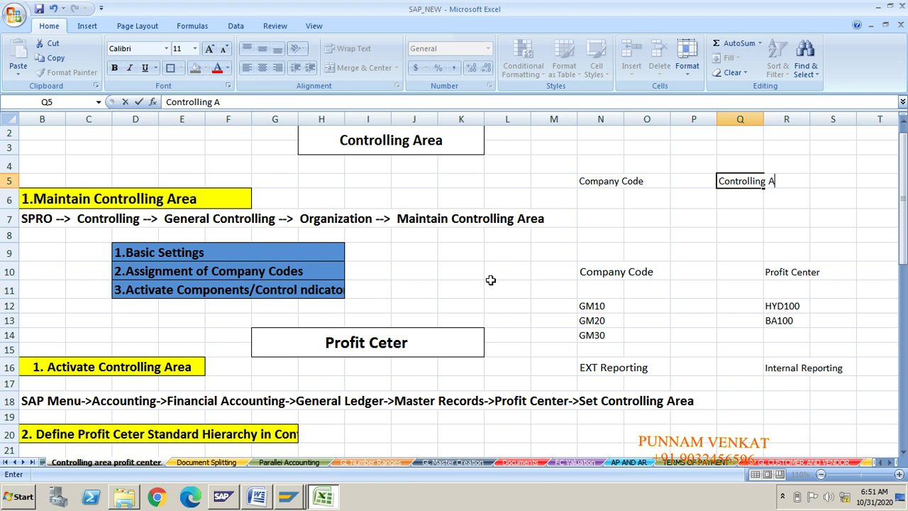
type("raea")
key("Return")
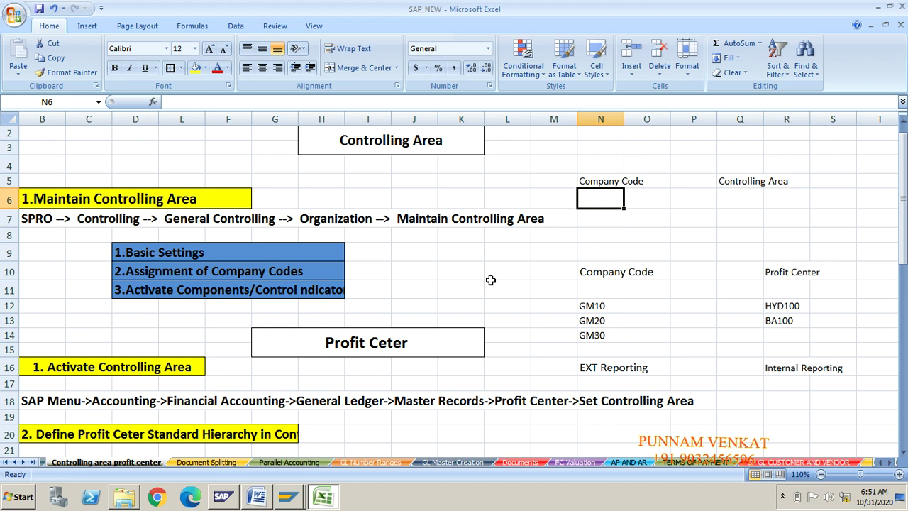
- Label the two row 5 headings with "Fi" in N4 above Company Code and "co" in Q4 above Controlling Area
key("Up")
key("Up")
type("F")
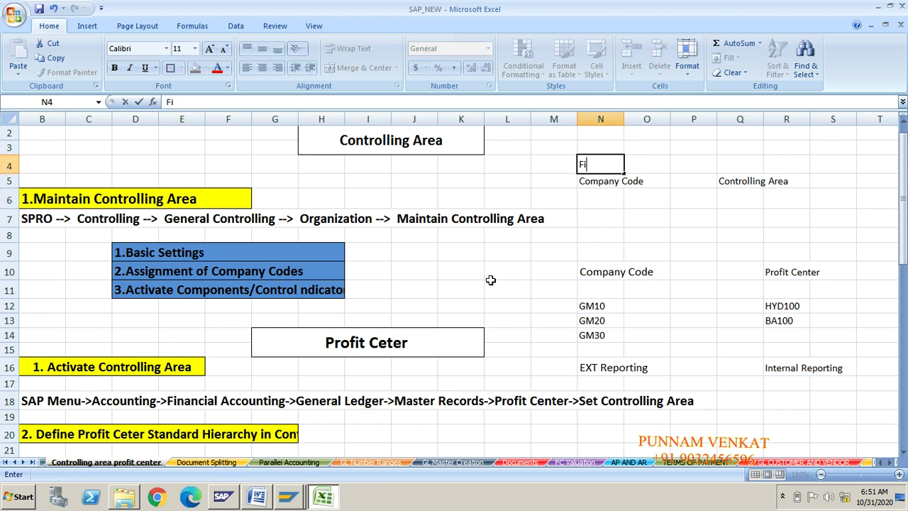
key("Tab")
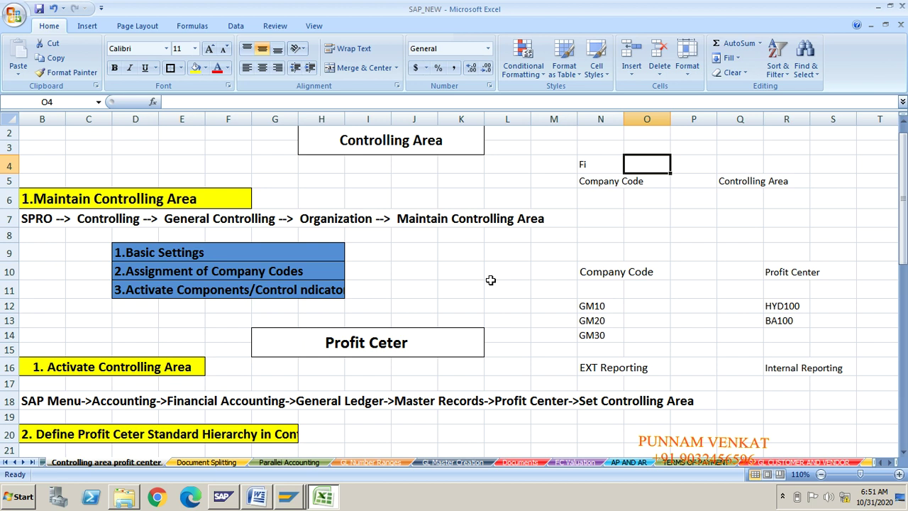
key("Right")
key("Right")
type("co")
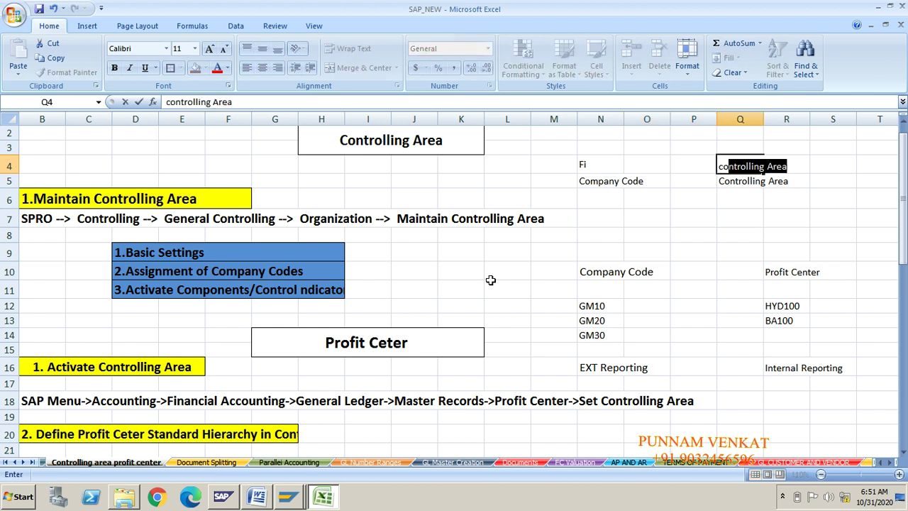
key("BackSpace")
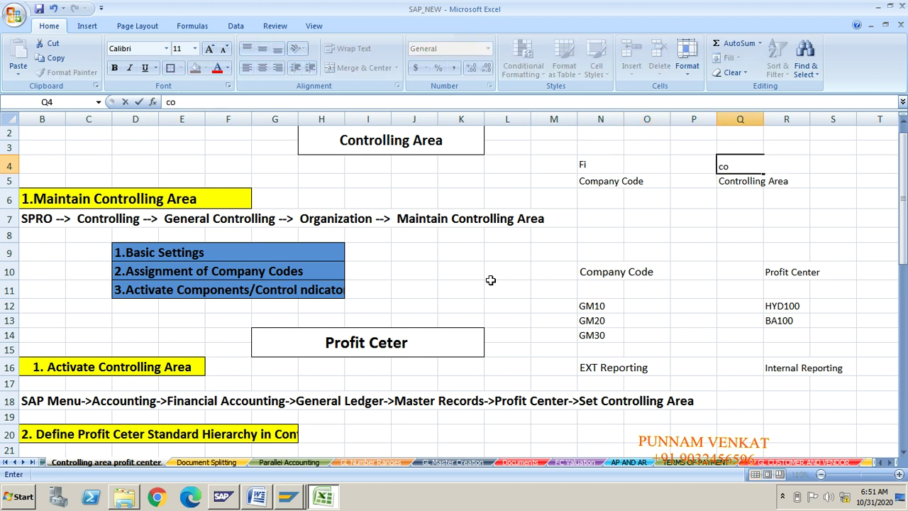
key("Return")
key("Left")
key("Left")
key("Left")
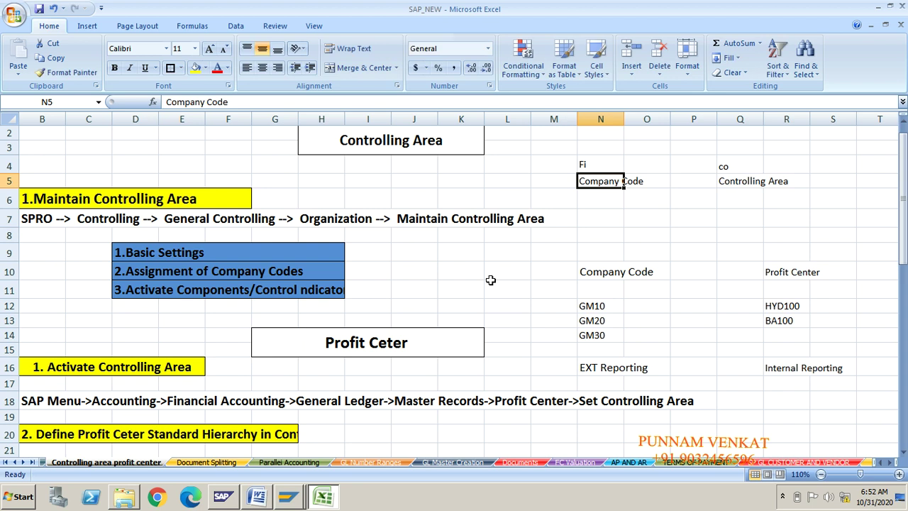
- Draw a straight line shape connecting the Controlling Area heading to the Company Code heading in row 5
left_click(87, 26)
left_click(147, 59)
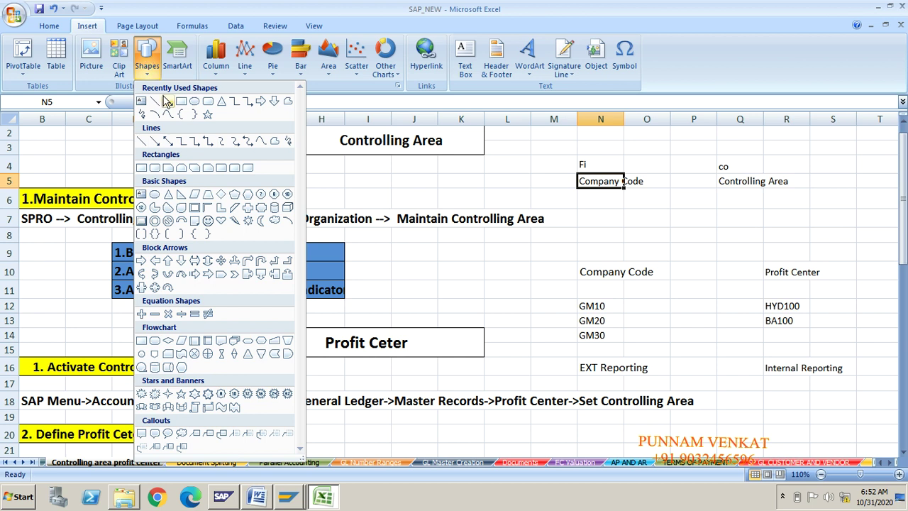
left_click(154, 102)
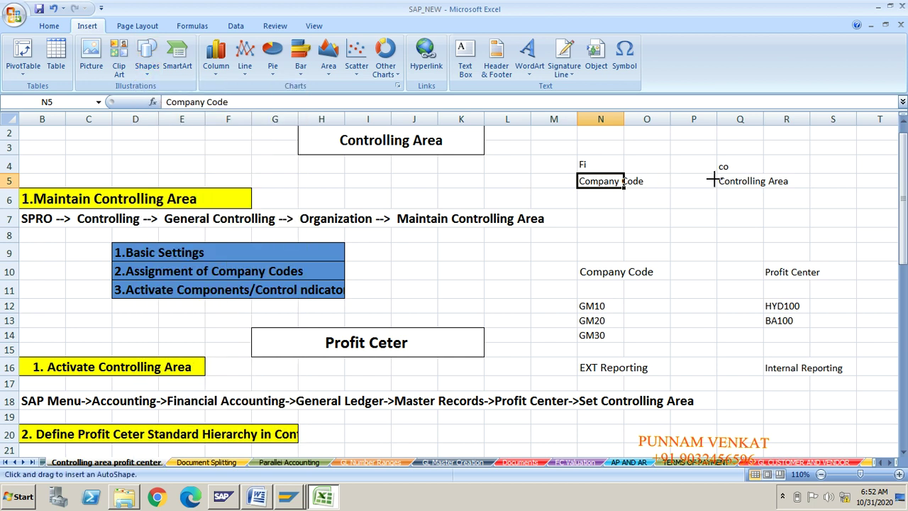
left_click_drag(713, 181, 647, 181)
left_click(639, 203)
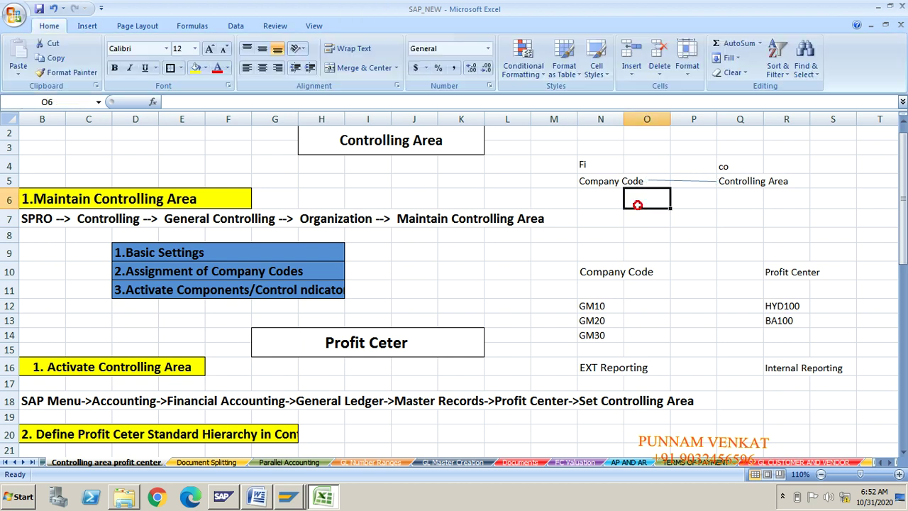
left_click(594, 186)
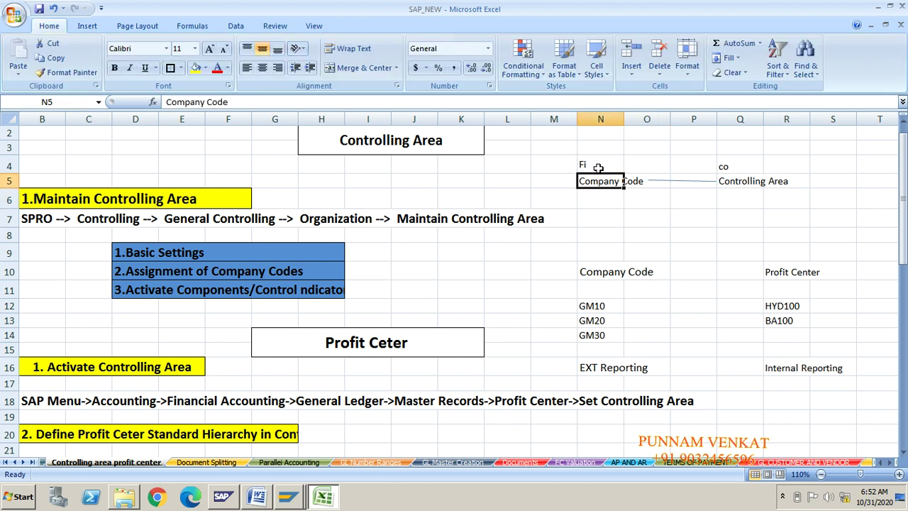
left_click(598, 168)
left_click(748, 183)
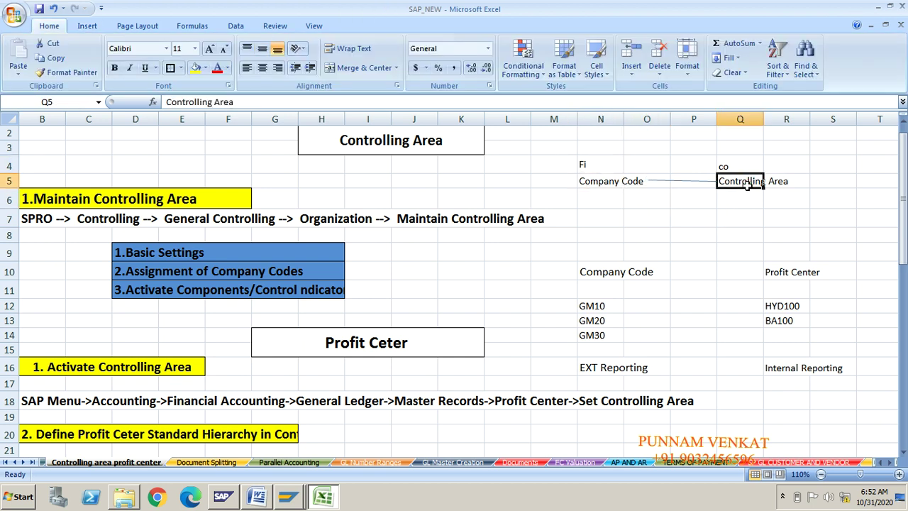
left_click(735, 164)
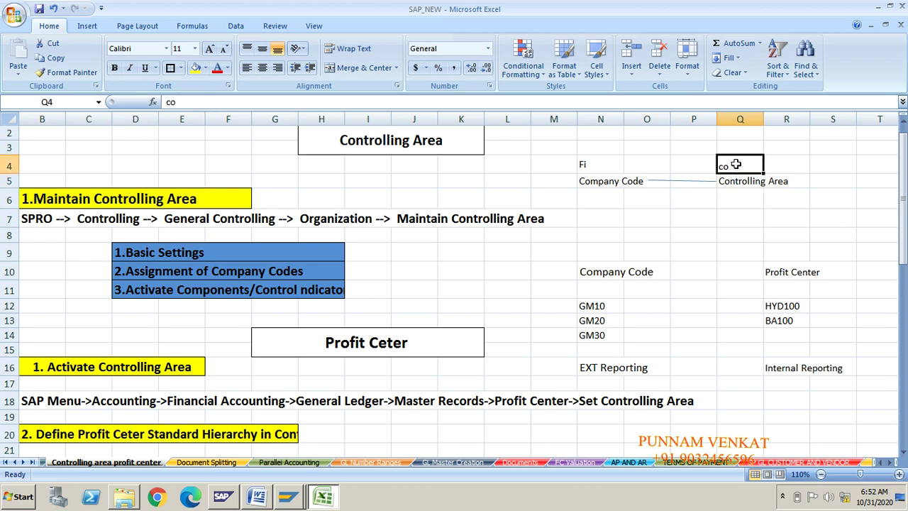
left_click(614, 196)
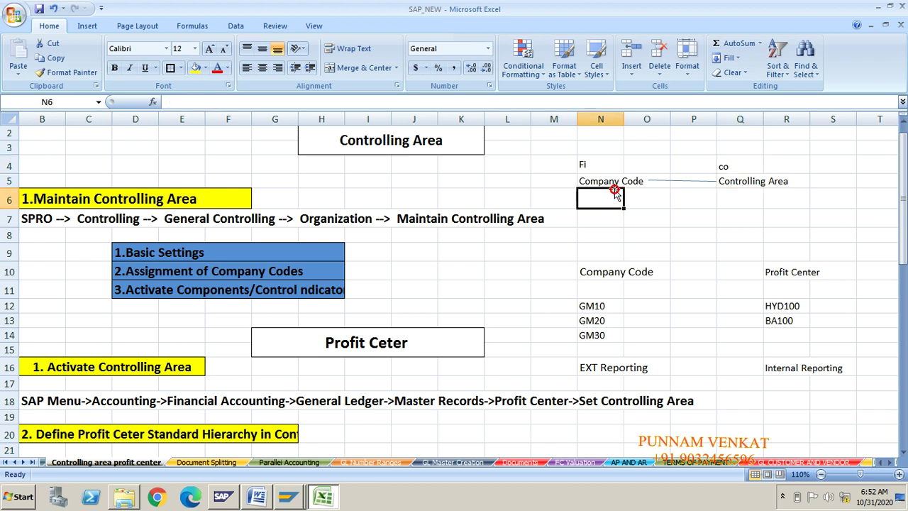
left_click(742, 194)
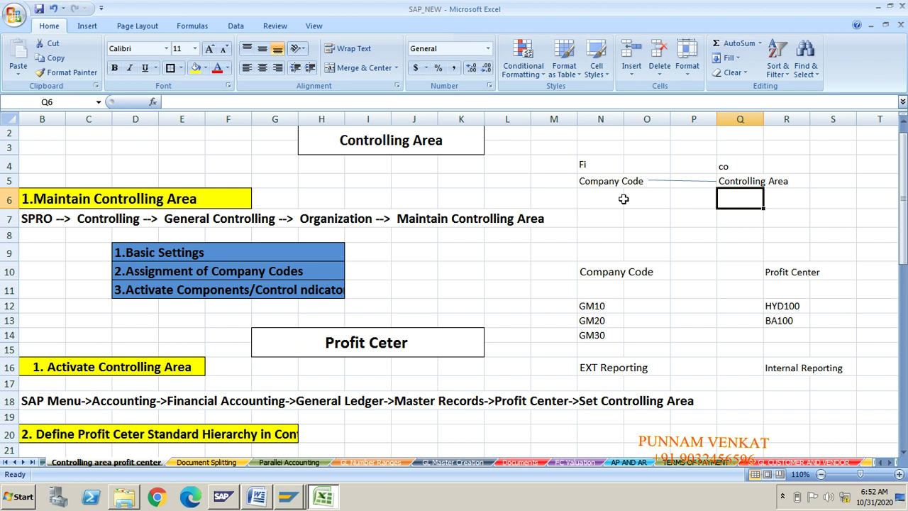
left_click(593, 164)
left_click(737, 162)
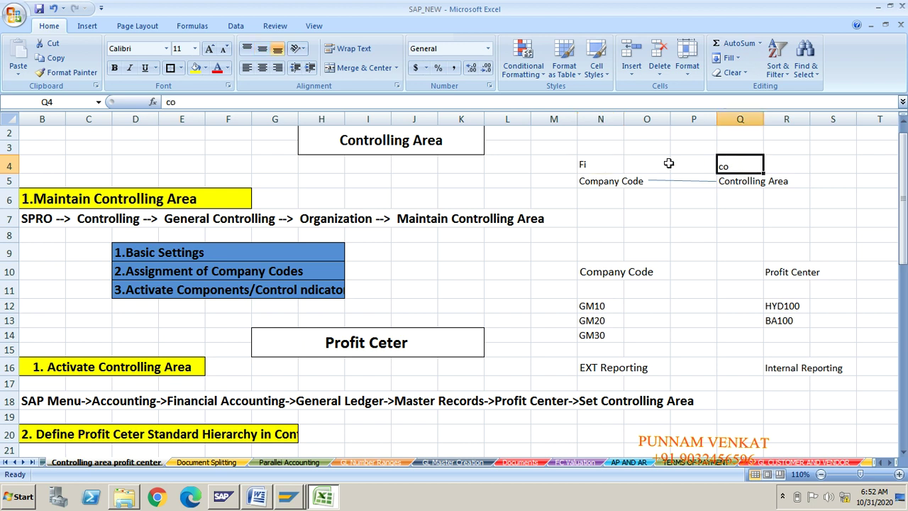
left_click(600, 169)
left_click(762, 169)
left_click(595, 197)
left_click(740, 193)
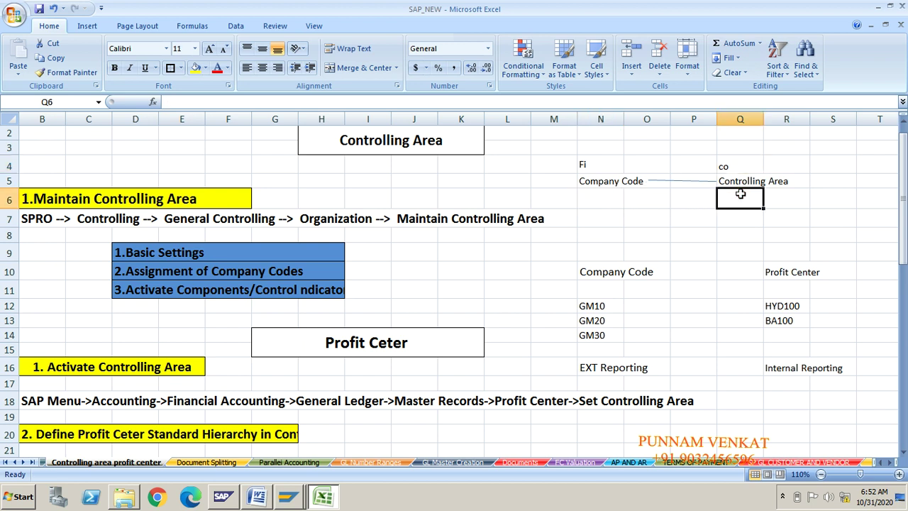
left_click(596, 171)
left_click(747, 166)
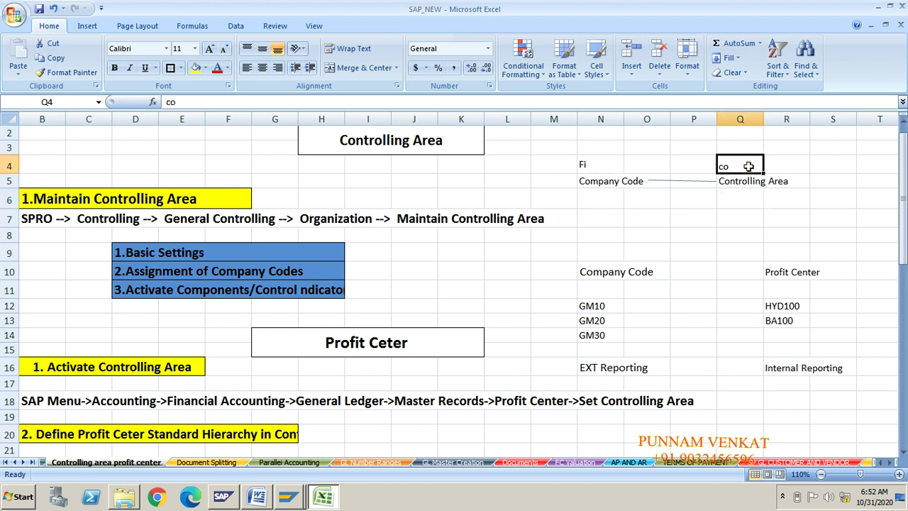
- Examine the Maintain Controlling Area heading in row 6 and the SPRO configuration path beneath it in row 7
key("Left")
key("Left")
key("Left")
key("Left")
key("Left")
key("Left")
key("Left")
key("Left")
key("Left")
key("Left")
key("Left")
key("Left")
key("Left")
key("Left")
key("Left")
key("Left")
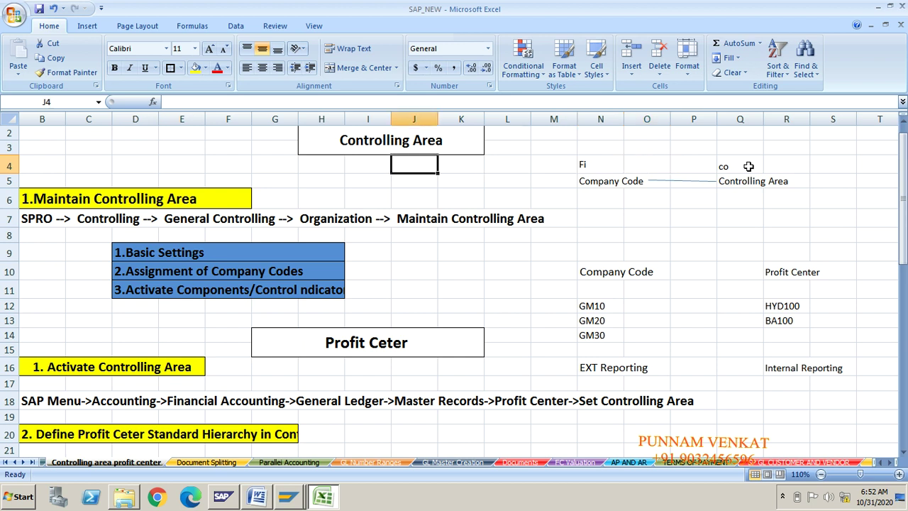
key("Down")
key("Down")
key("Down")
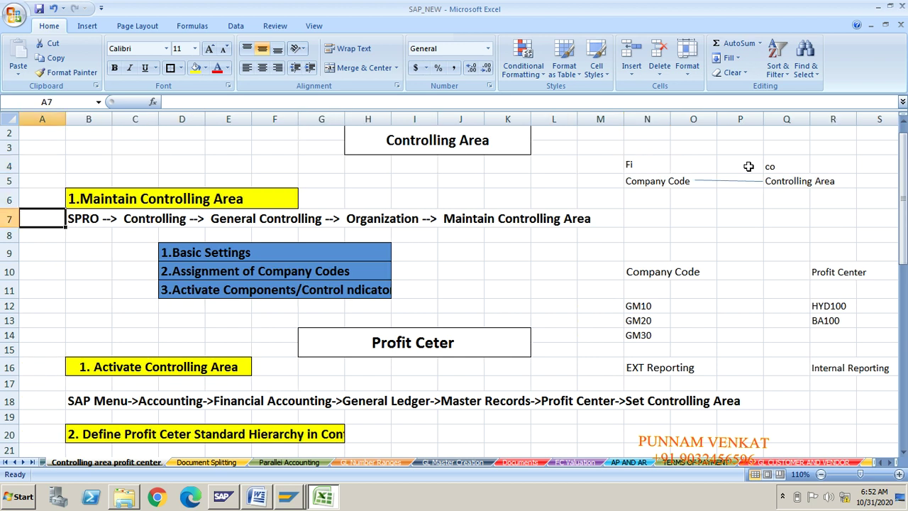
key("Right")
key("Right")
key("Up")
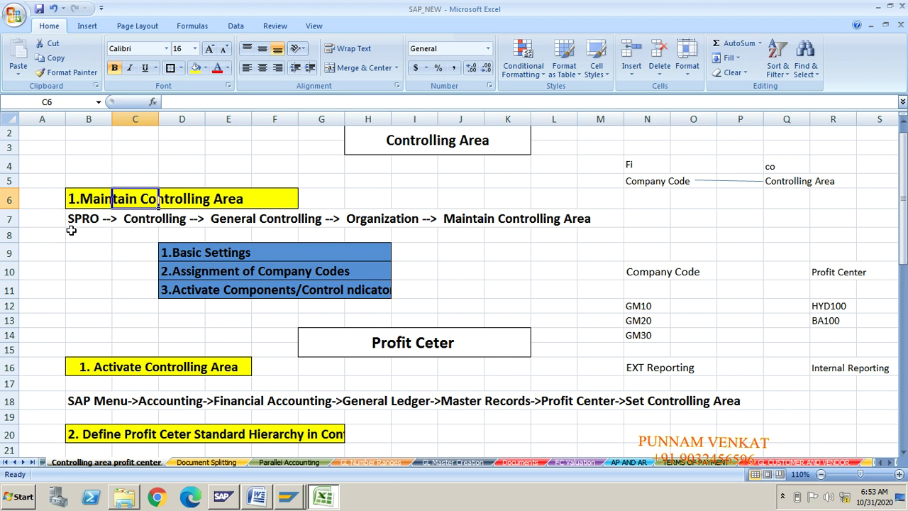
left_click(141, 234)
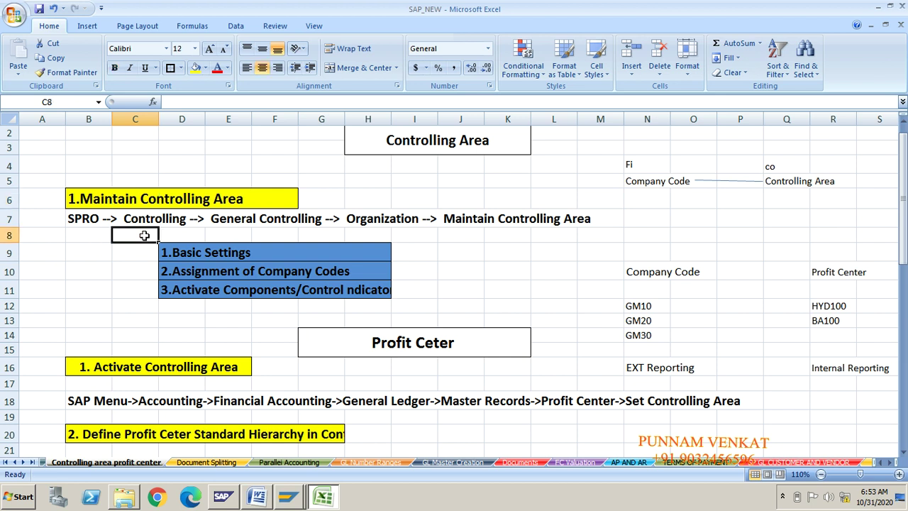
left_click(230, 233)
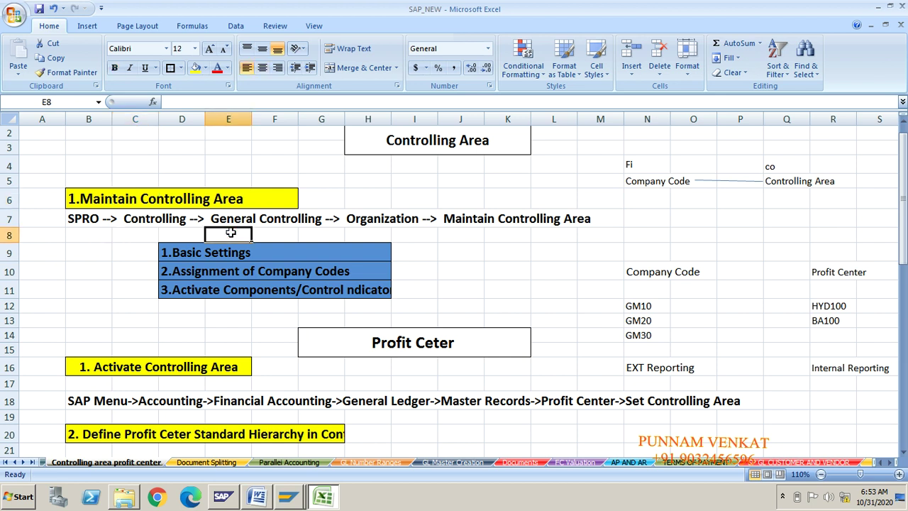
left_click(369, 233)
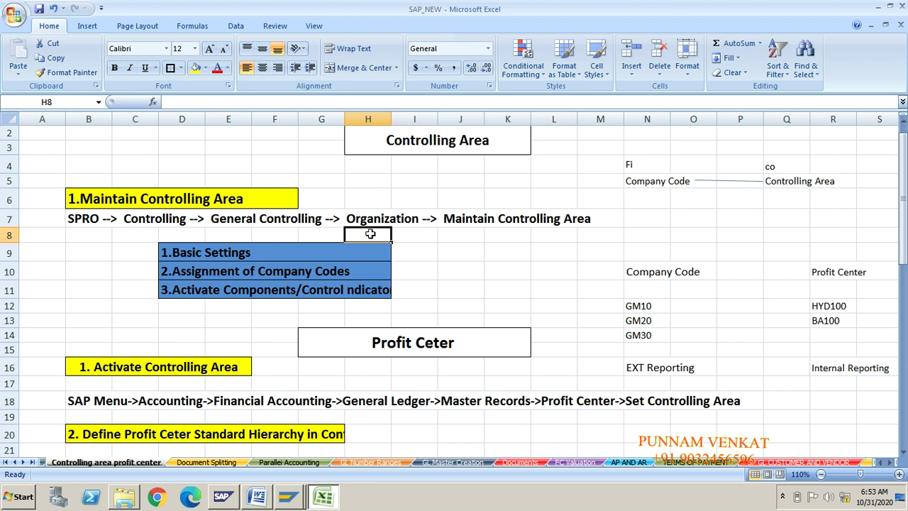
left_click(477, 234)
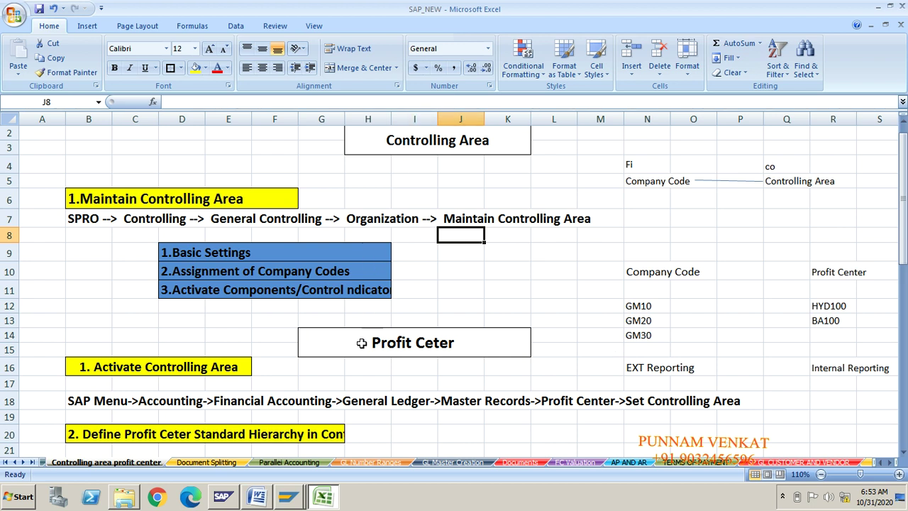
left_click(391, 355)
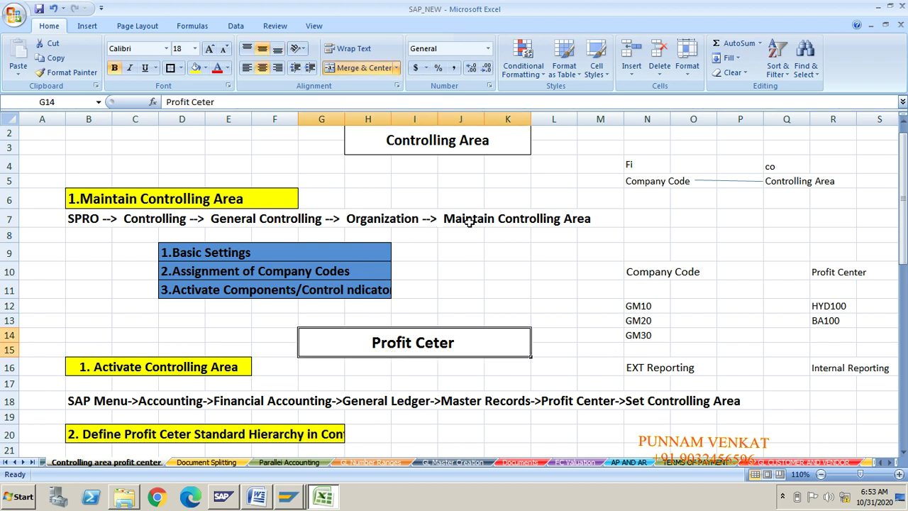
left_click(440, 198)
- Switch to SAP Easy Access, run the spro transaction and open the SAP Reference IMG
key("alt+Tab")
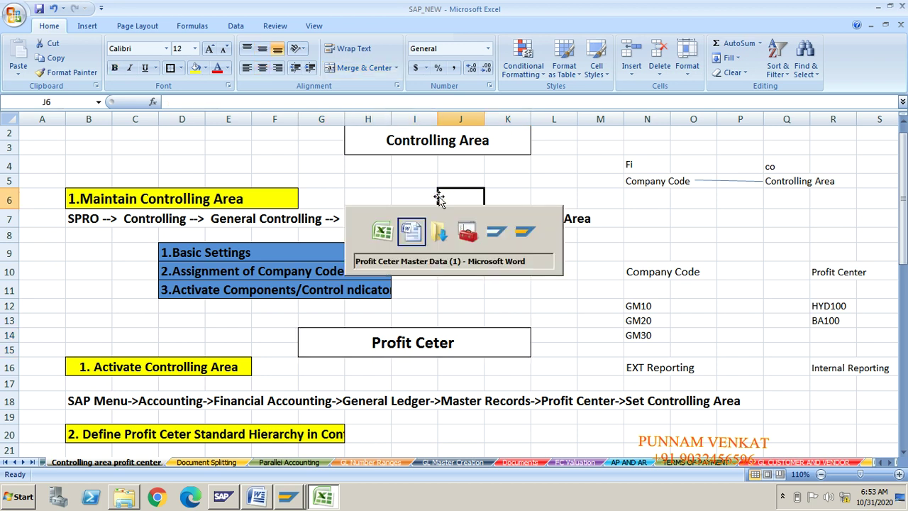
key("alt+Tab")
key("alt+Tab")
key("alt+Tab")
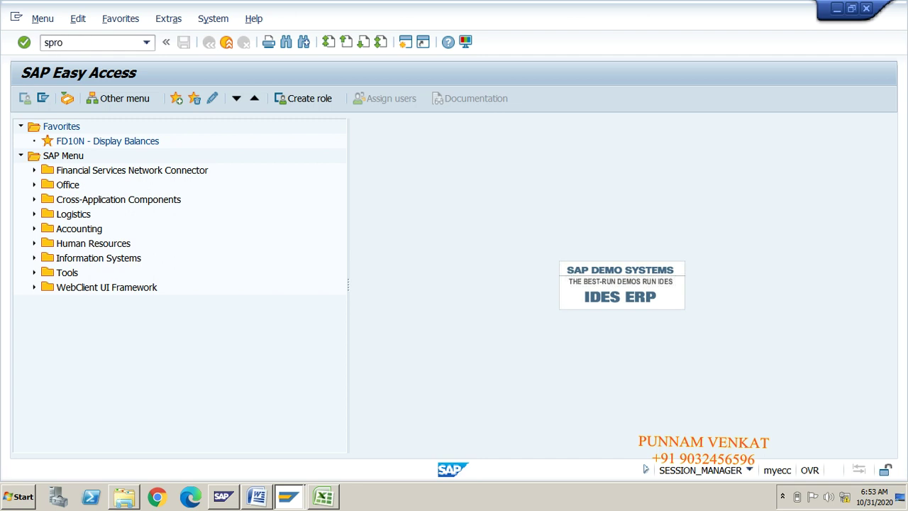
key("Return")
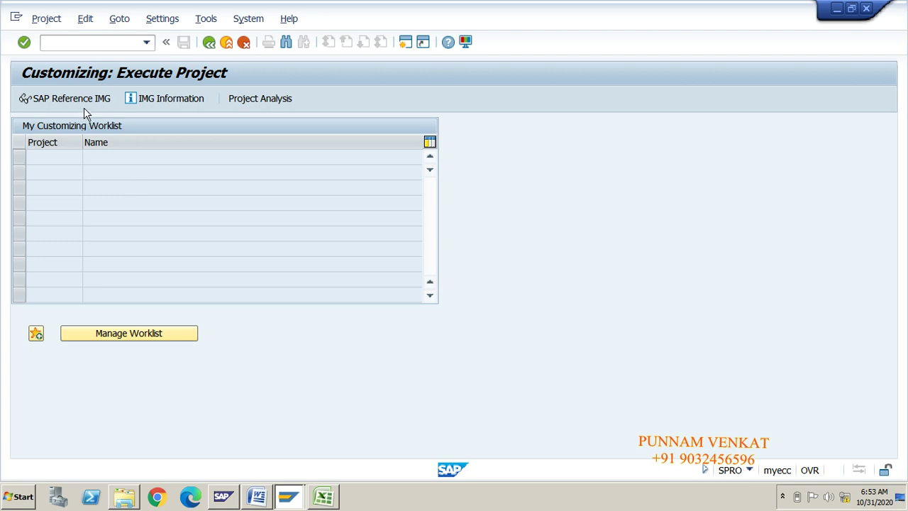
left_click(86, 101)
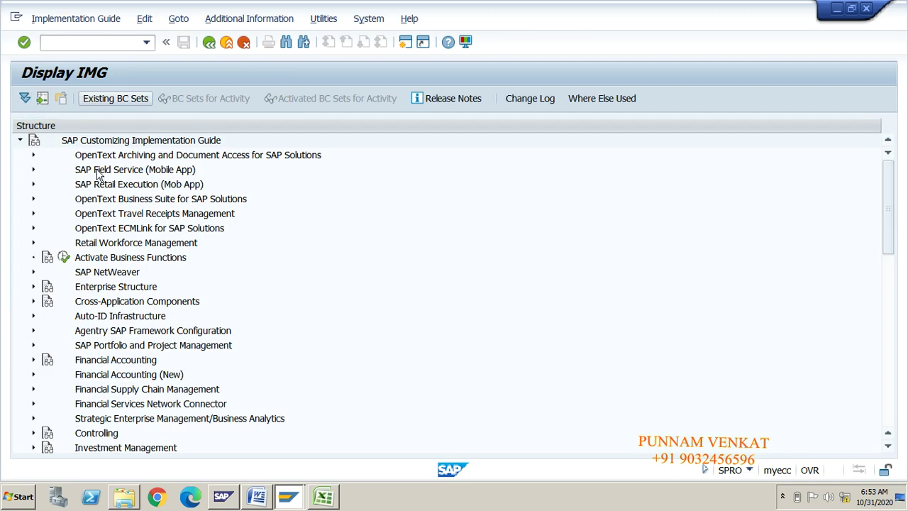
- Expand Controlling, General Controlling and Organization in the IMG structure and select Maintain Controlling Area
left_click(109, 204)
key("Down")
key("Down")
key("Down")
key("Down")
key("Down")
key("Down")
key("Down")
key("Down")
key("Down")
key("Down")
key("Down")
key("Down")
key("Down")
key("Down")
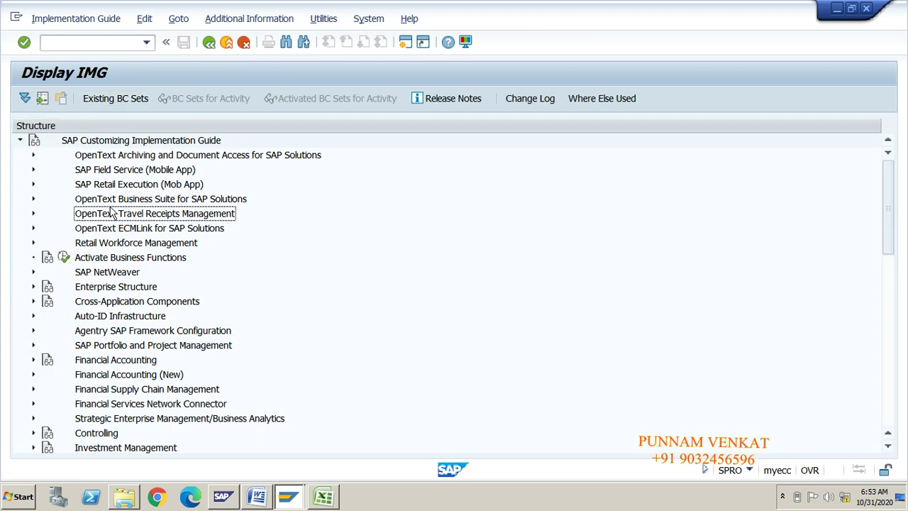
key("Down")
key("Down")
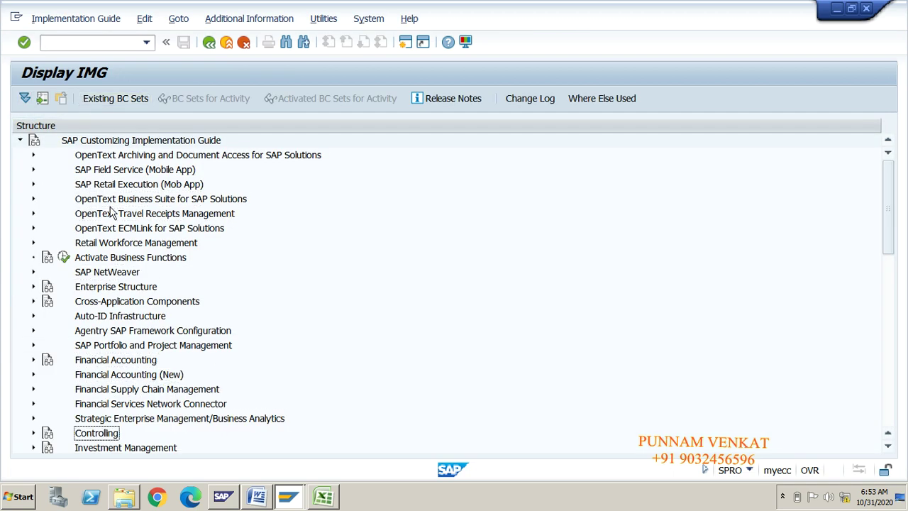
key("Right")
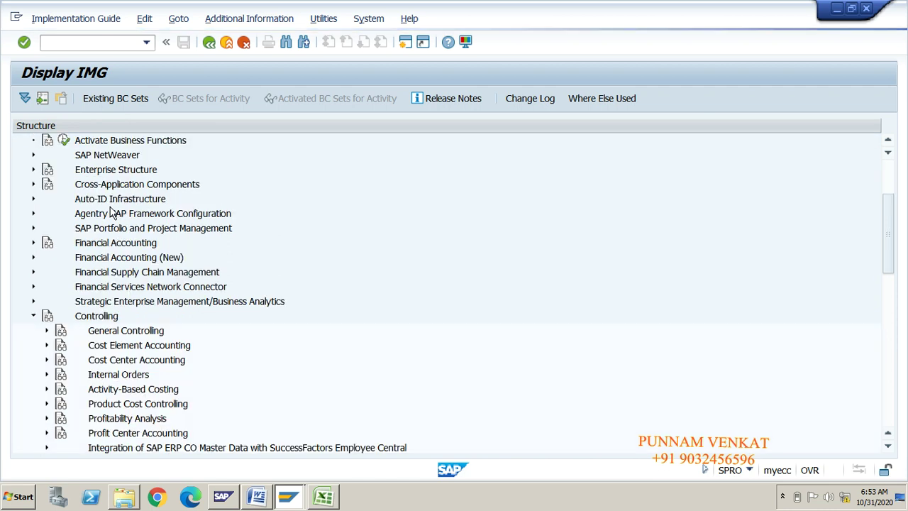
key("Down")
key("Right")
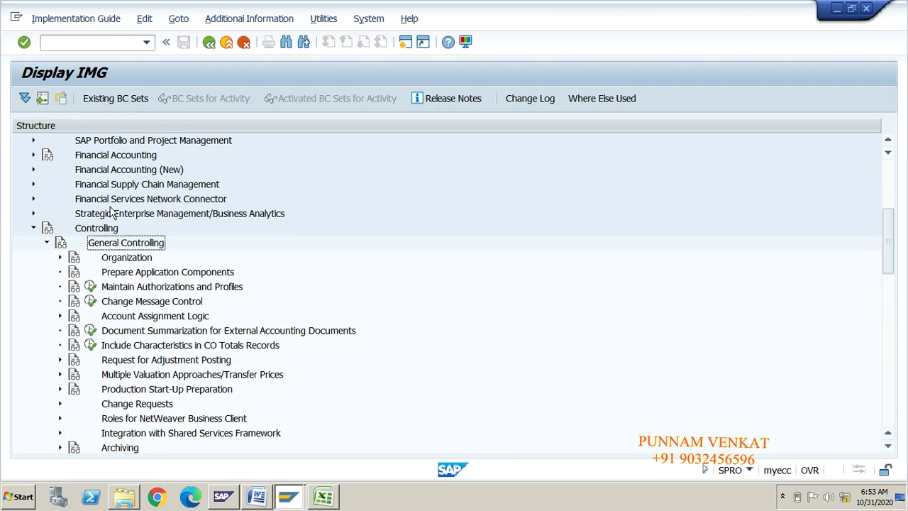
key("Down")
key("Right")
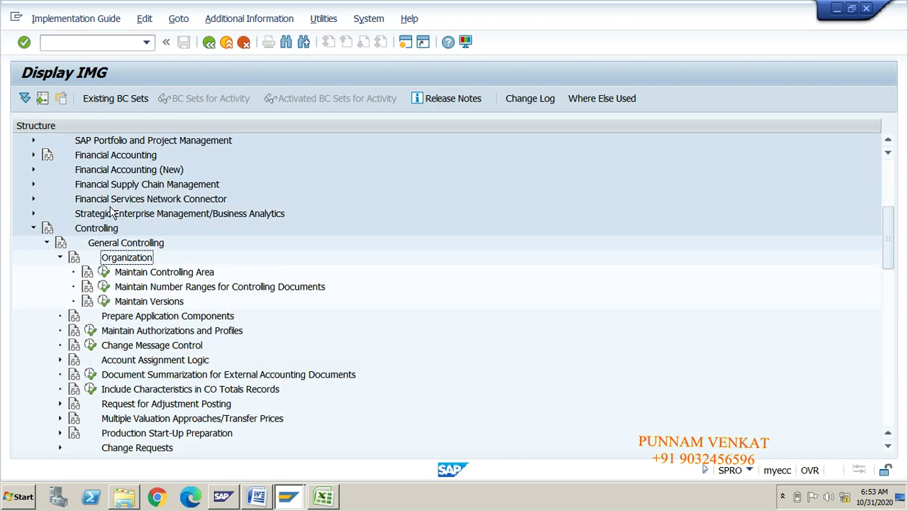
key("Down")
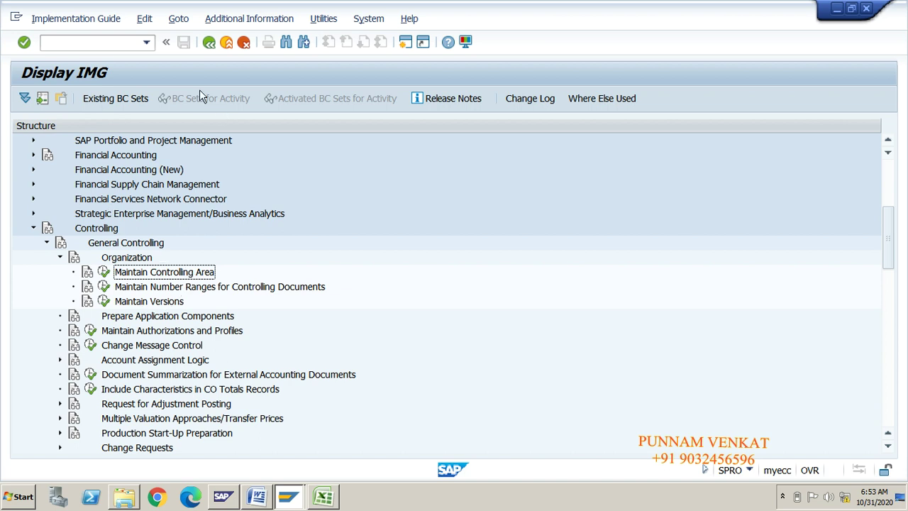
- Display the IMG Activity key as additional information and widen its column to show the full keys
left_click(237, 22)
mouse_move(244, 39)
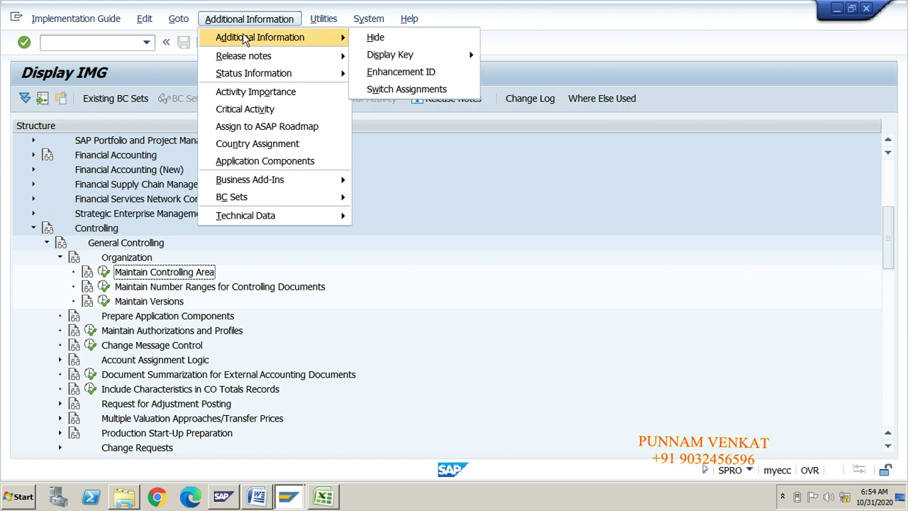
mouse_move(391, 49)
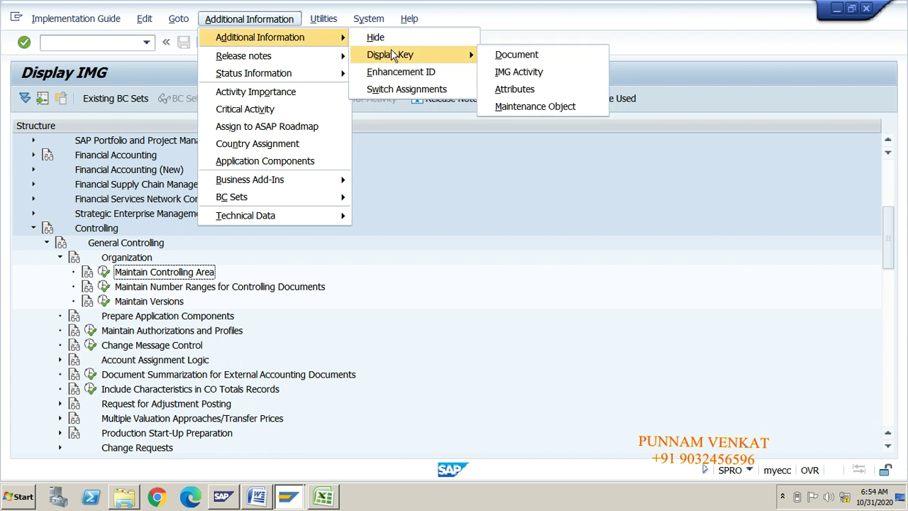
left_click(539, 71)
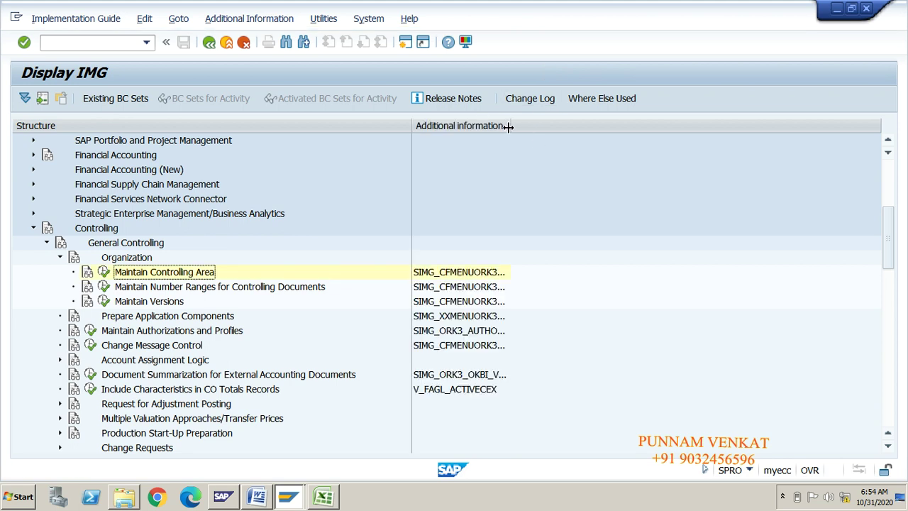
left_click_drag(510, 127, 618, 135)
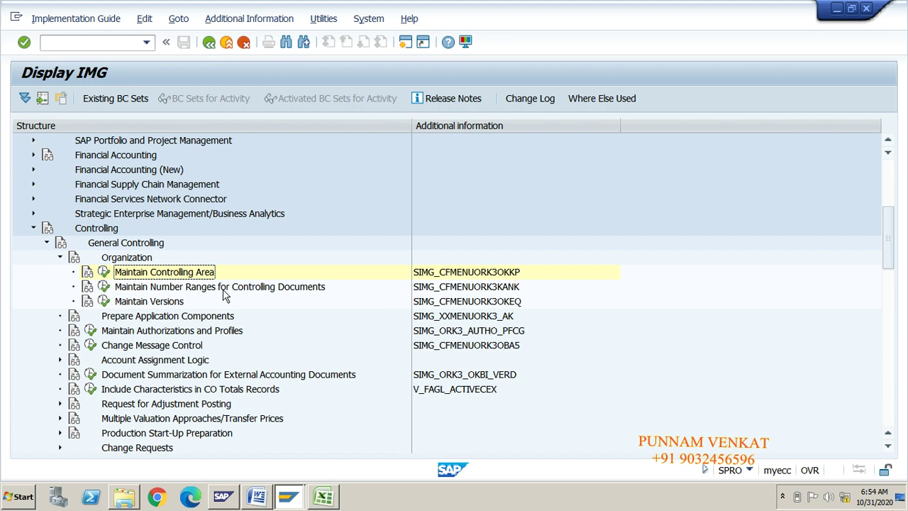
- Execute the Maintain Controlling Area node and choose its Maintain Controlling Area activity
left_click(103, 273)
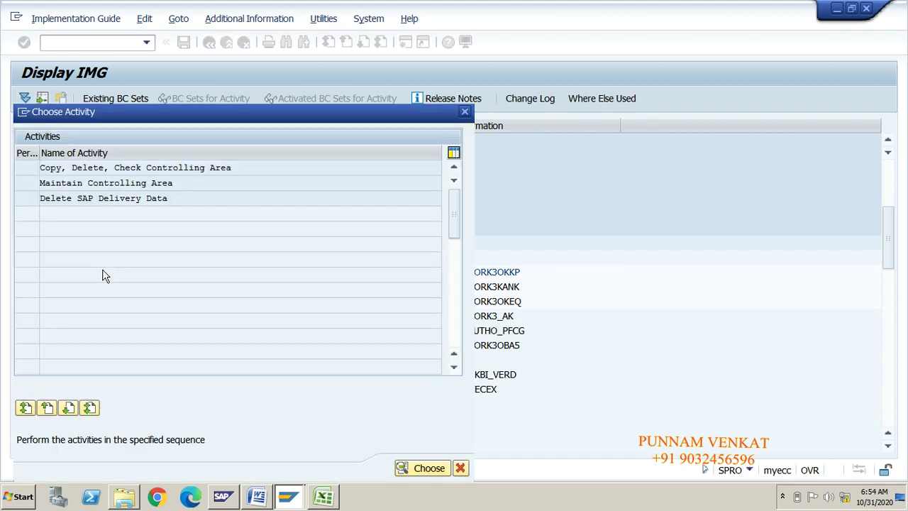
double_click(63, 184)
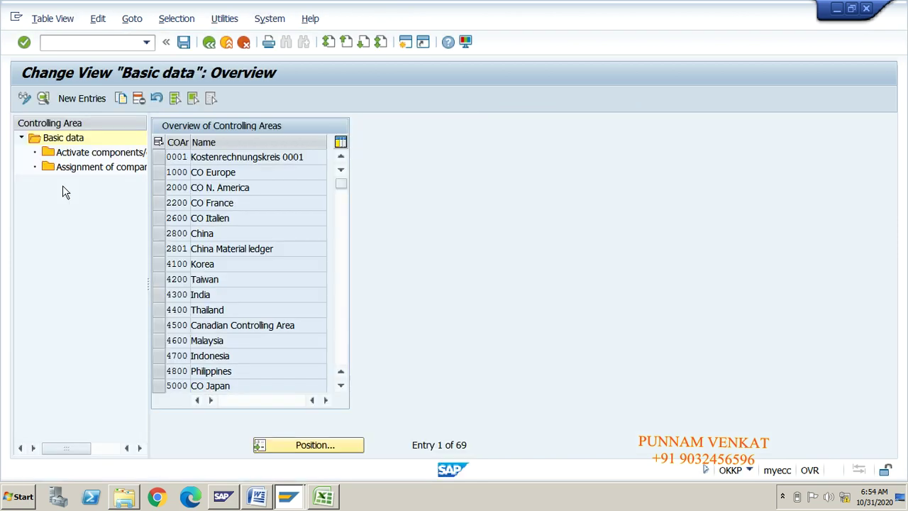
left_click(82, 101)
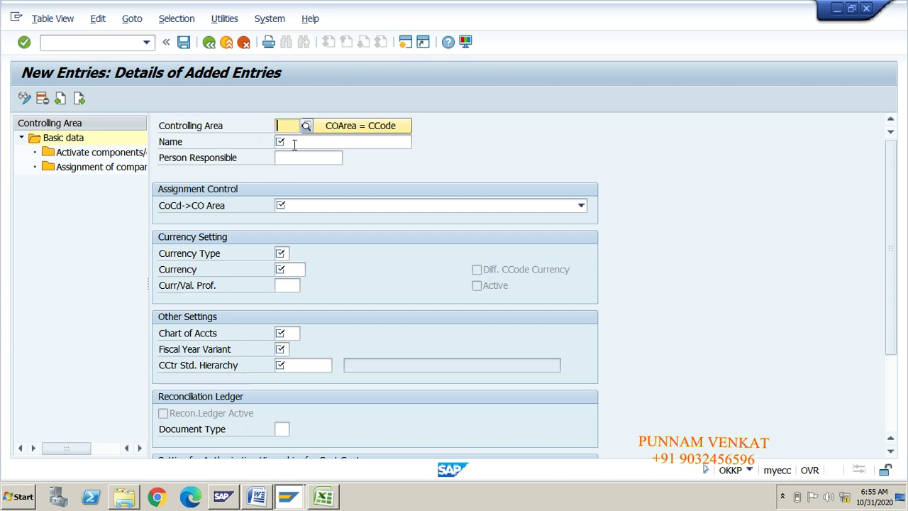
left_click(292, 144)
left_click(290, 127)
left_click(294, 143)
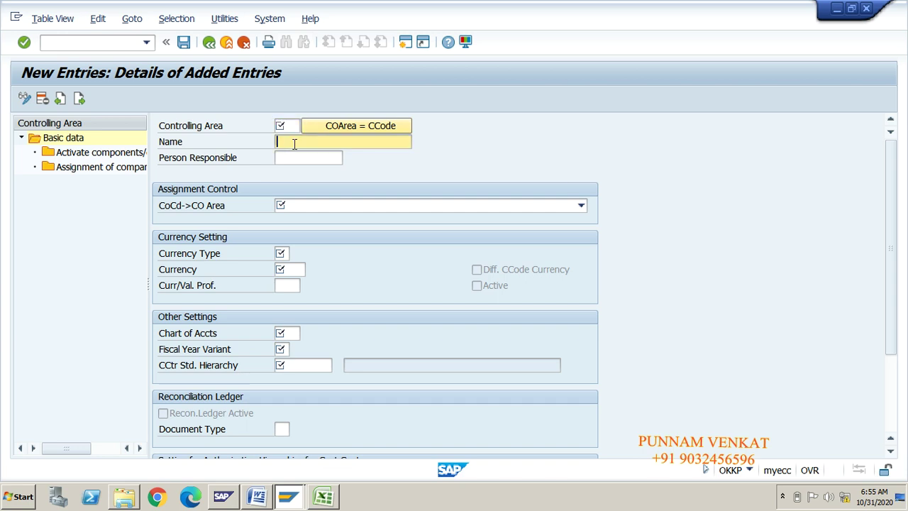
left_click(244, 43)
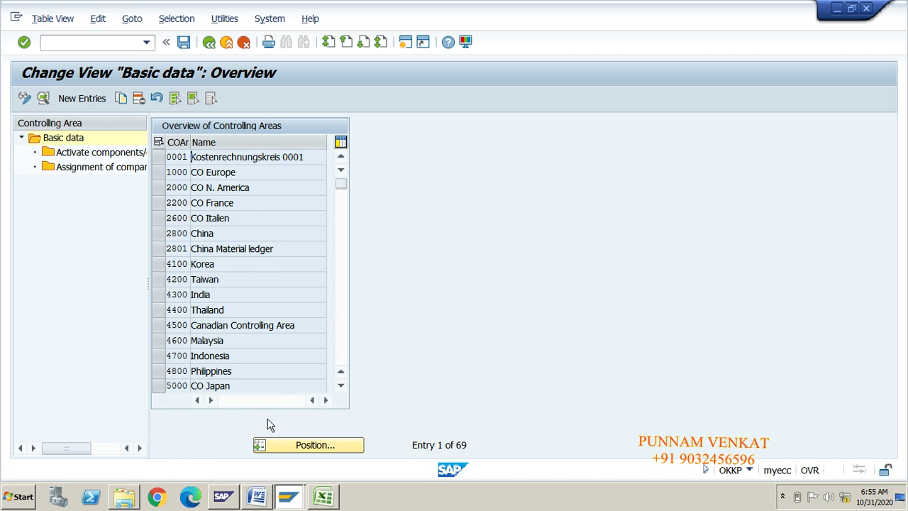
- Position the controlling area overview on GMCA and open its basic data details to review the controlling area code
left_click(292, 448)
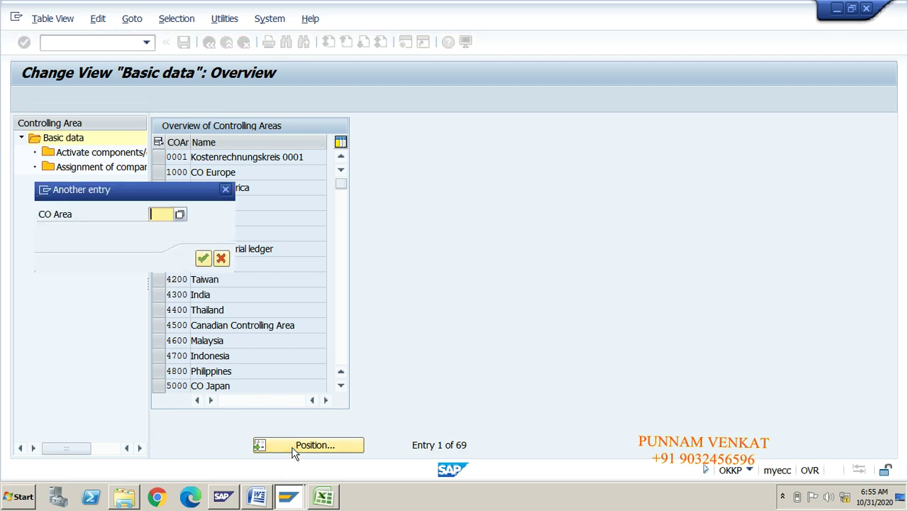
type("gmca")
key("Return")
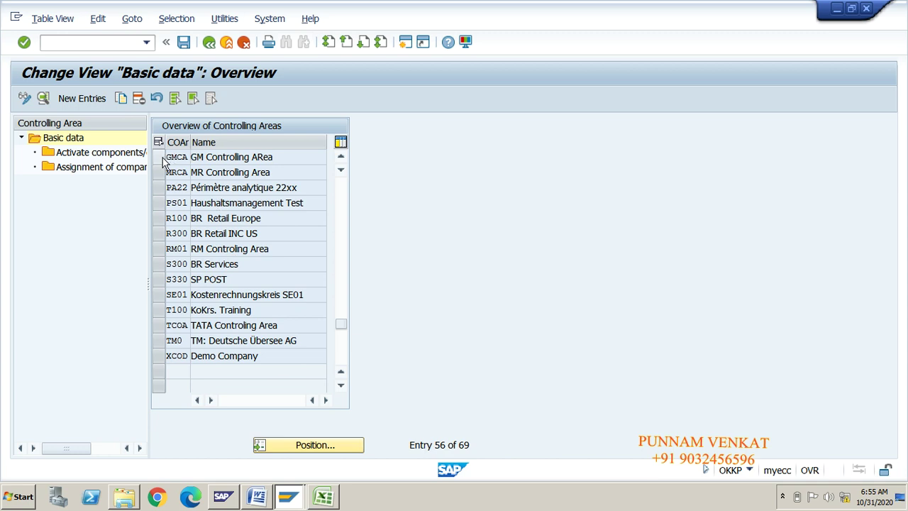
left_click(163, 160)
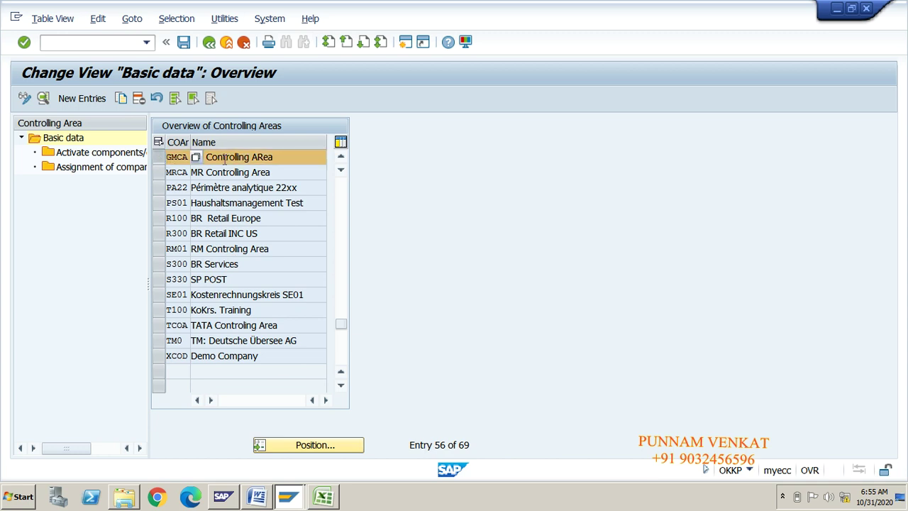
left_click(159, 158)
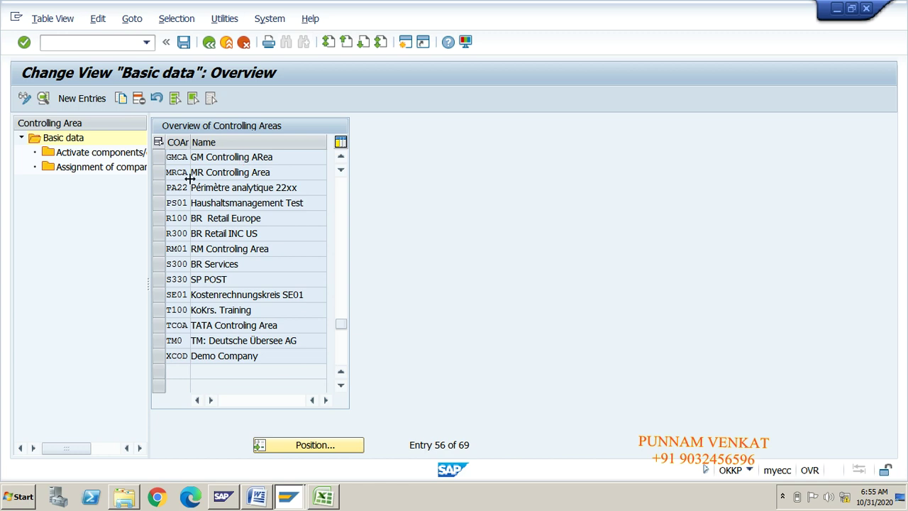
left_click(159, 157)
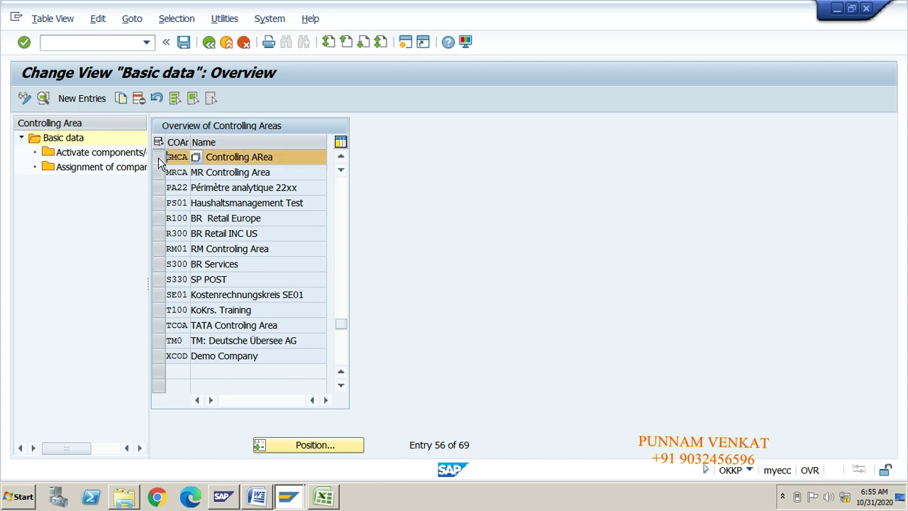
left_click(43, 99)
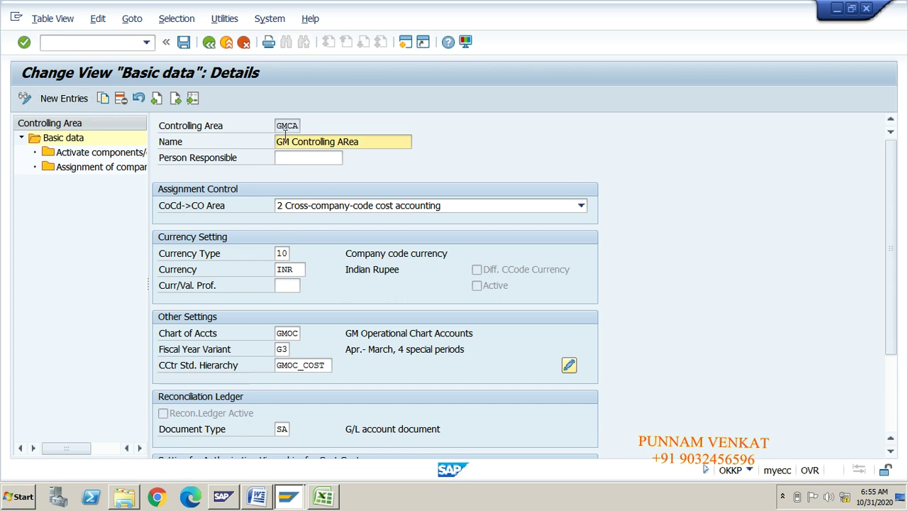
left_click(277, 126)
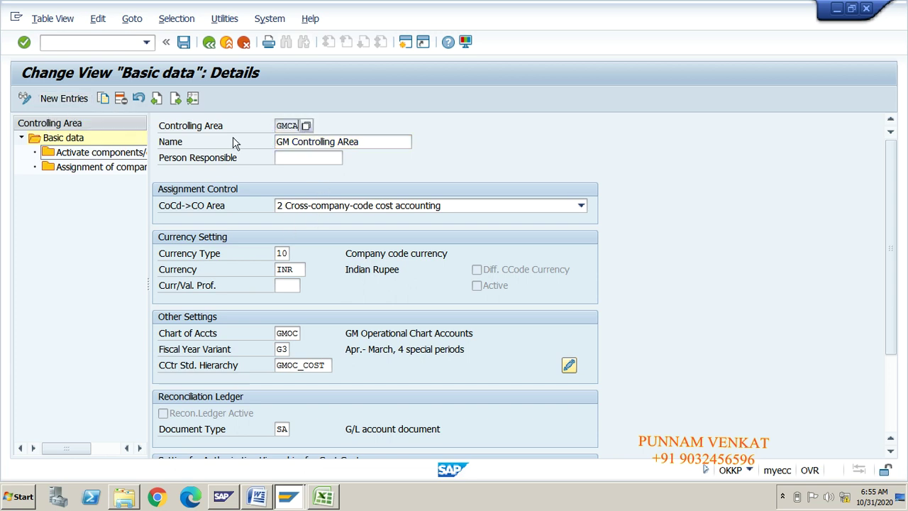
left_click_drag(277, 126, 302, 126)
left_click(301, 126)
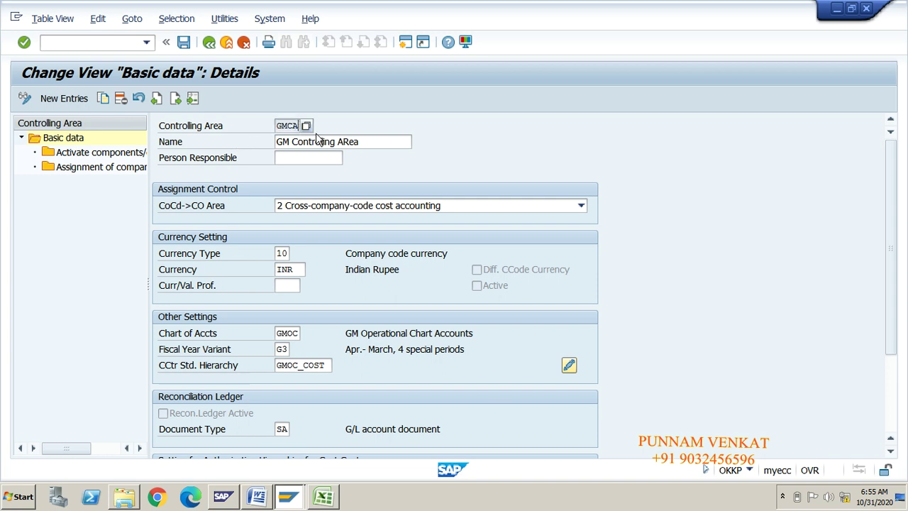
- Review the controlling area's name and the CoCd->CO Area assignment options, keeping 2 Cross-company-code cost accounting
left_click_drag(371, 142, 276, 141)
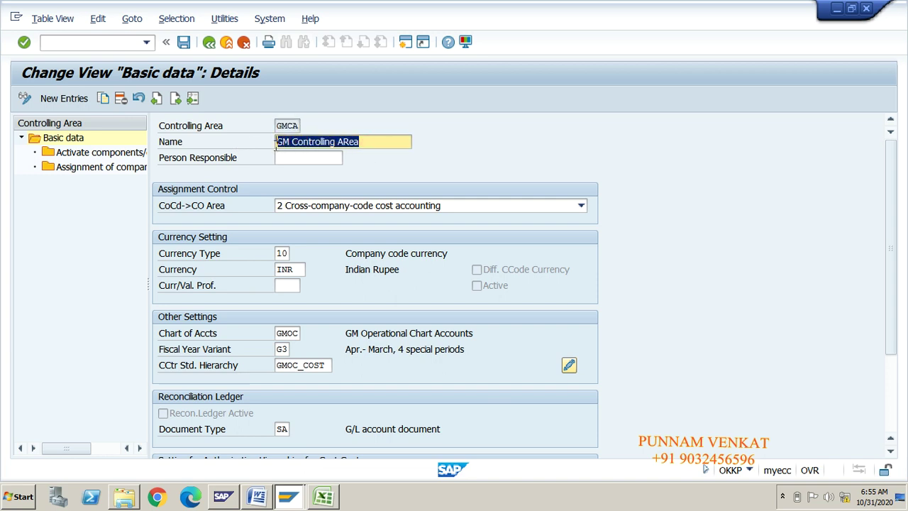
left_click(278, 141)
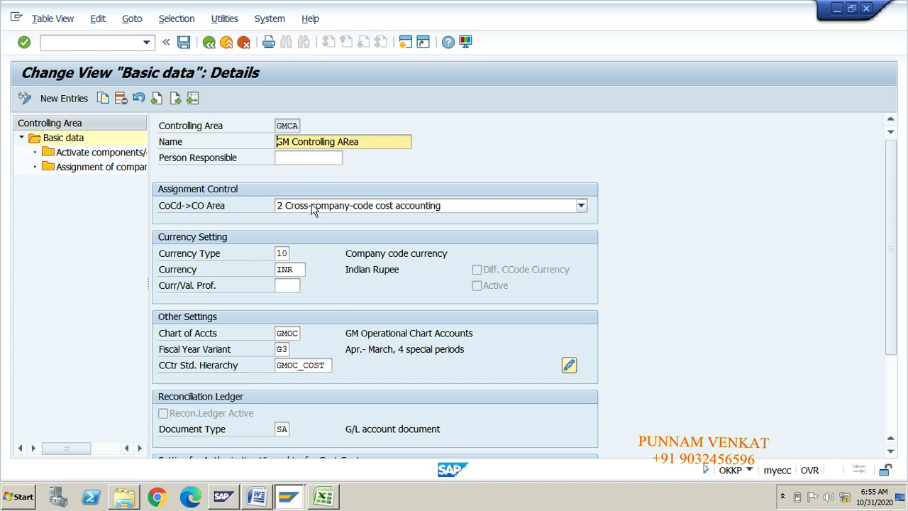
left_click(383, 206)
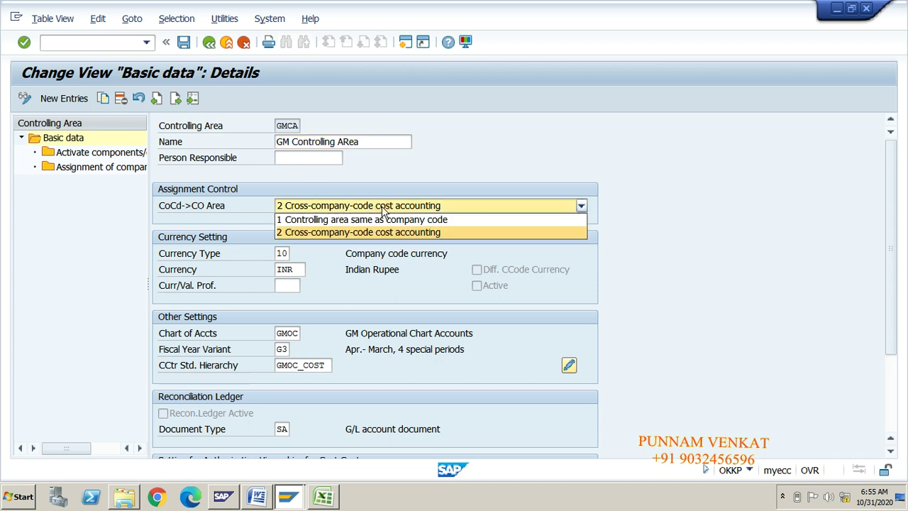
left_click(326, 233)
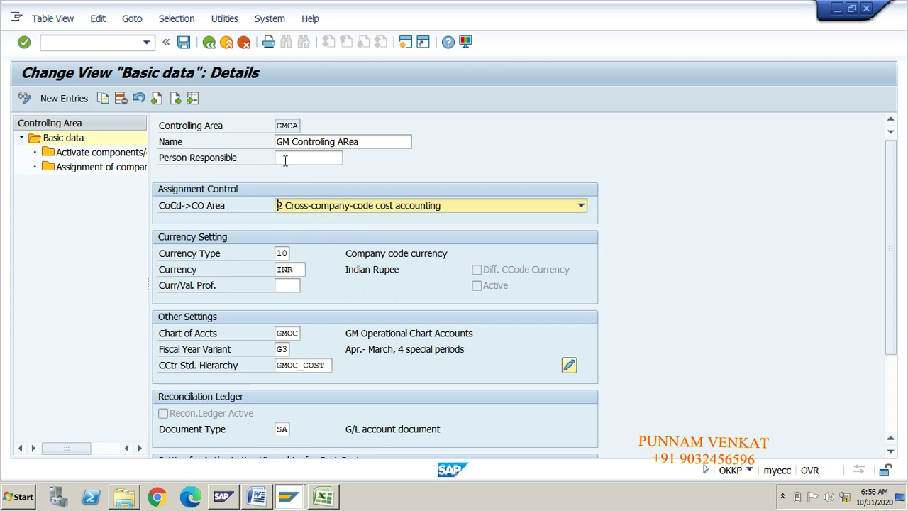
left_click(276, 126)
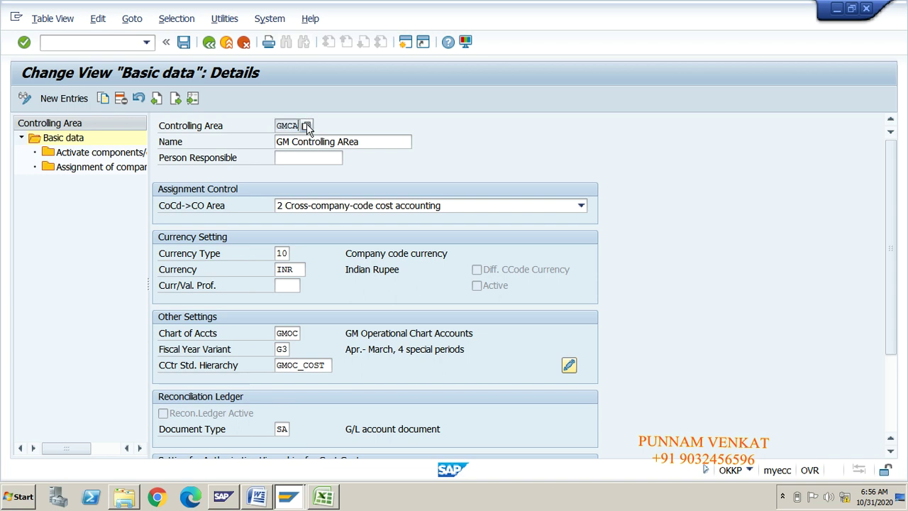
left_click(328, 206)
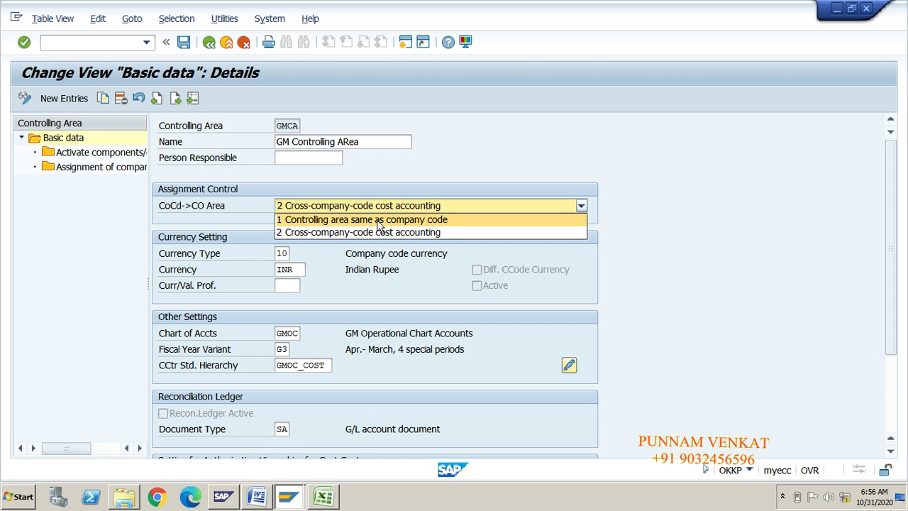
left_click(303, 235)
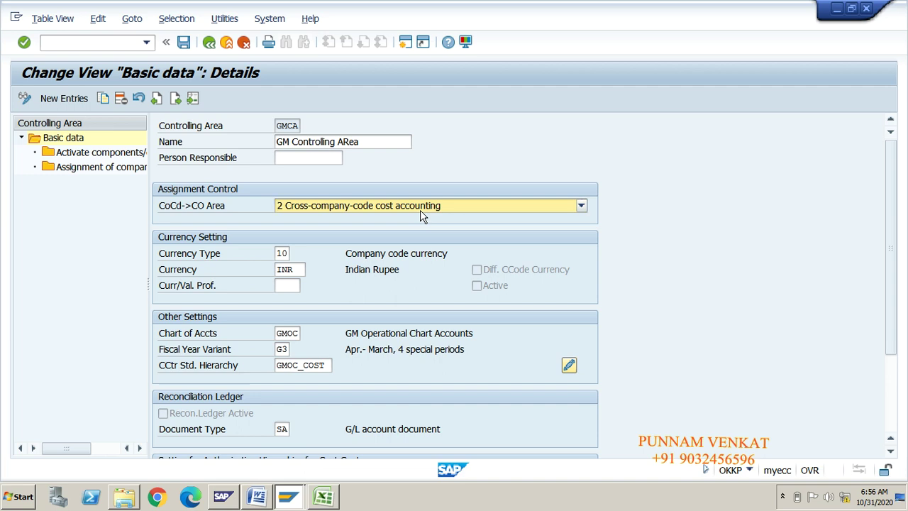
double_click(301, 125)
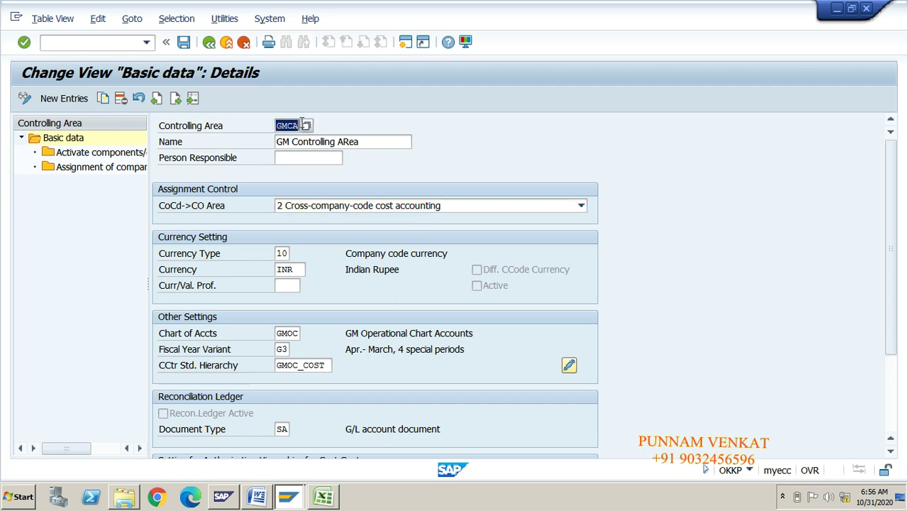
left_click(301, 126)
- Examine the currency type and currency fields in the currency settings of controlling area GMCA
left_click(279, 252)
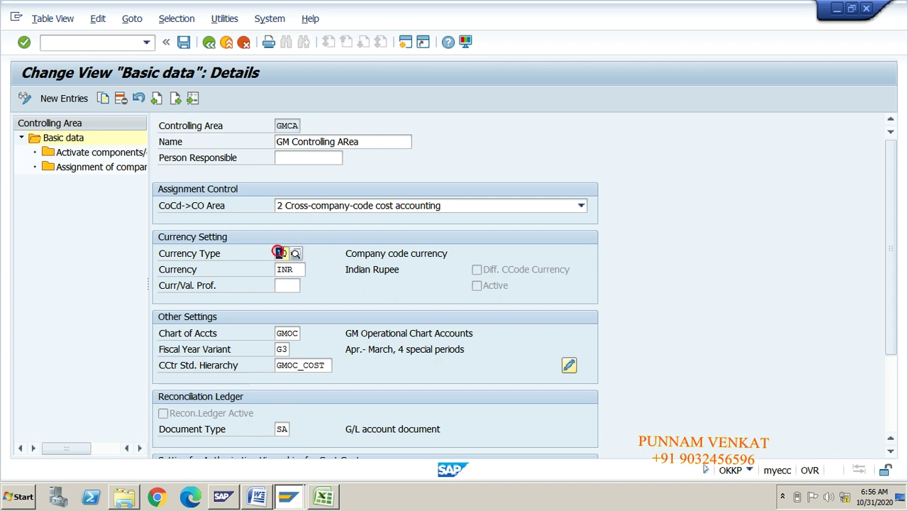
left_click_drag(345, 253, 447, 242)
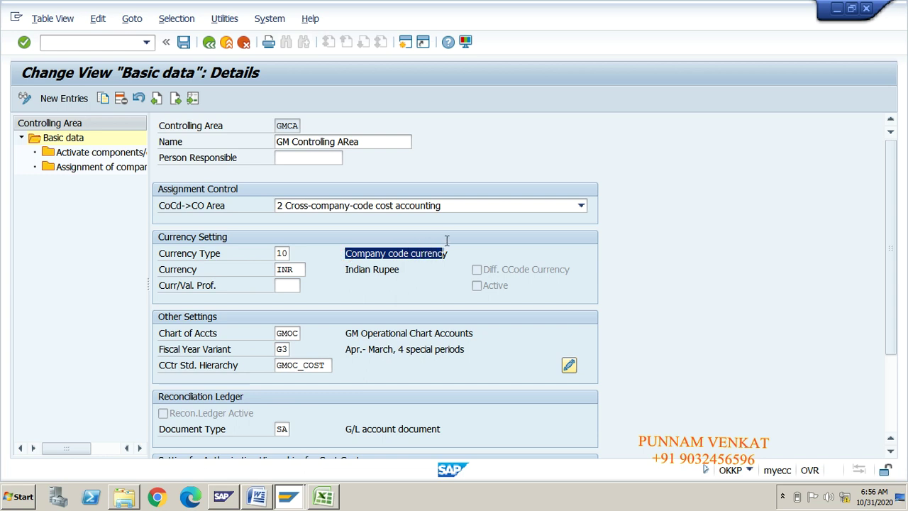
left_click(444, 248)
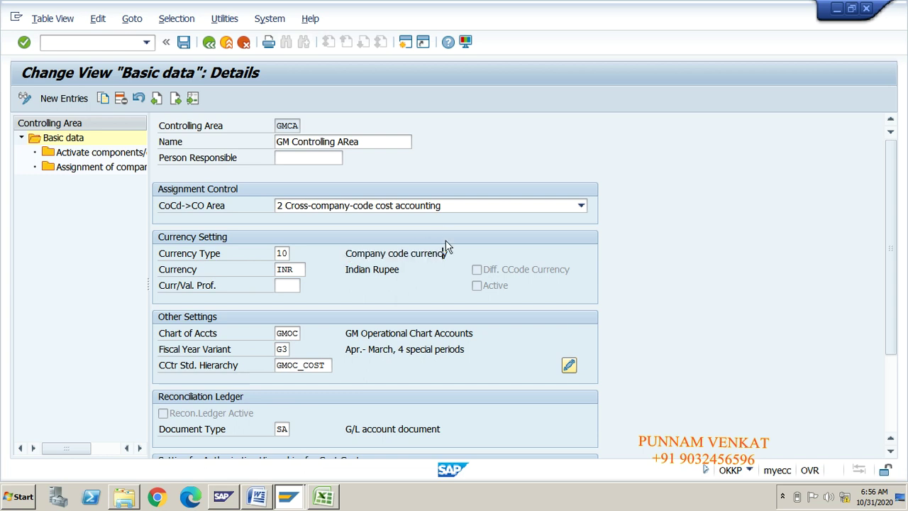
left_click(293, 269)
left_click_drag(292, 269, 273, 270)
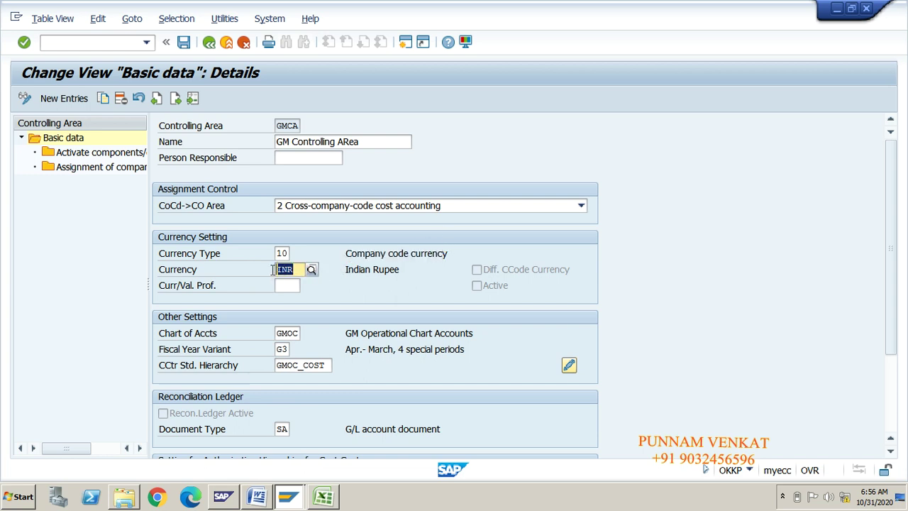
left_click(273, 270)
- Examine the chart of accounts, cost center standard hierarchy and reconciliation ledger document type of controlling area GMCA
left_click(278, 332)
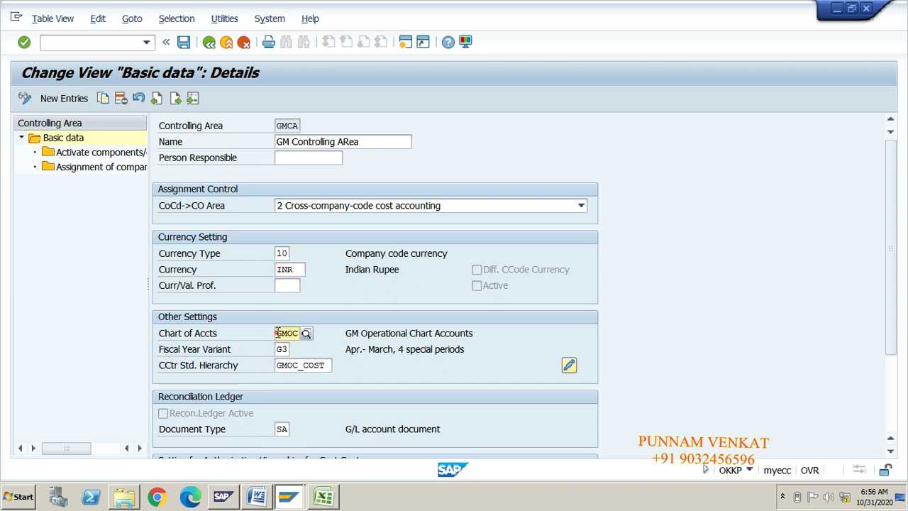
left_click_drag(278, 332, 306, 333)
left_click(301, 333)
left_click(327, 366)
left_click_drag(327, 365, 276, 365)
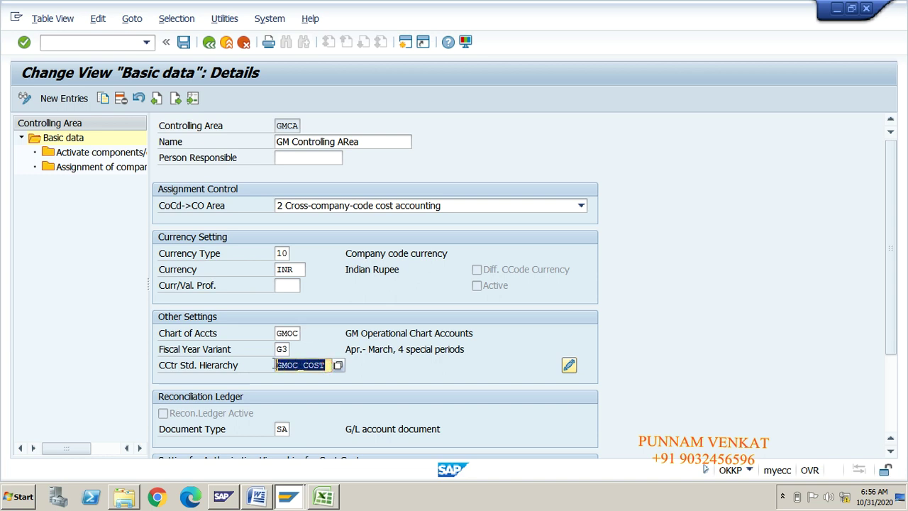
left_click(276, 367)
left_click(282, 429)
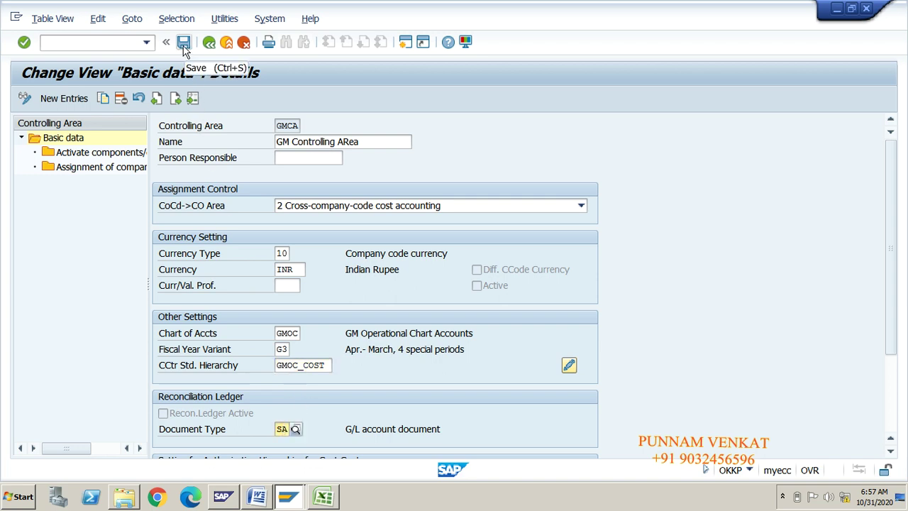
- Open the company code assignments of GMCA, examine company codes GM10 and GM20, and view the form for adding new entries
double_click(122, 170)
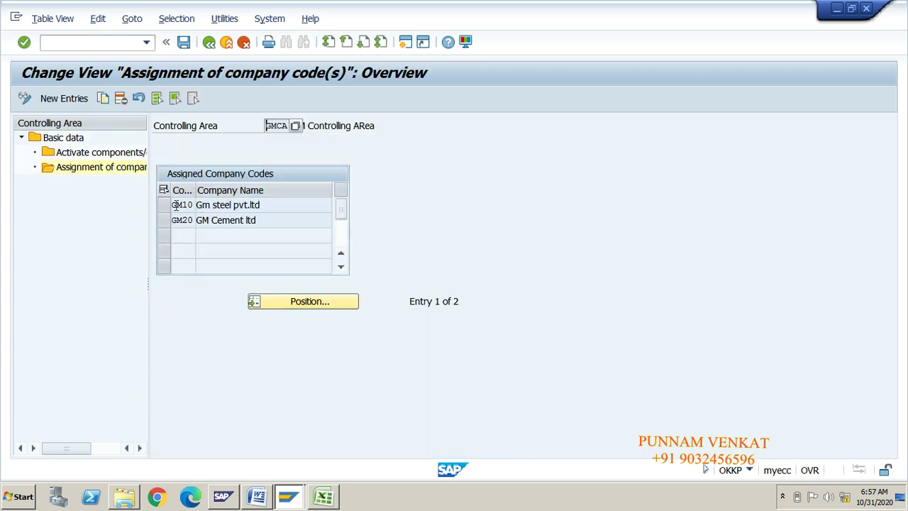
double_click(173, 205)
left_click(197, 204)
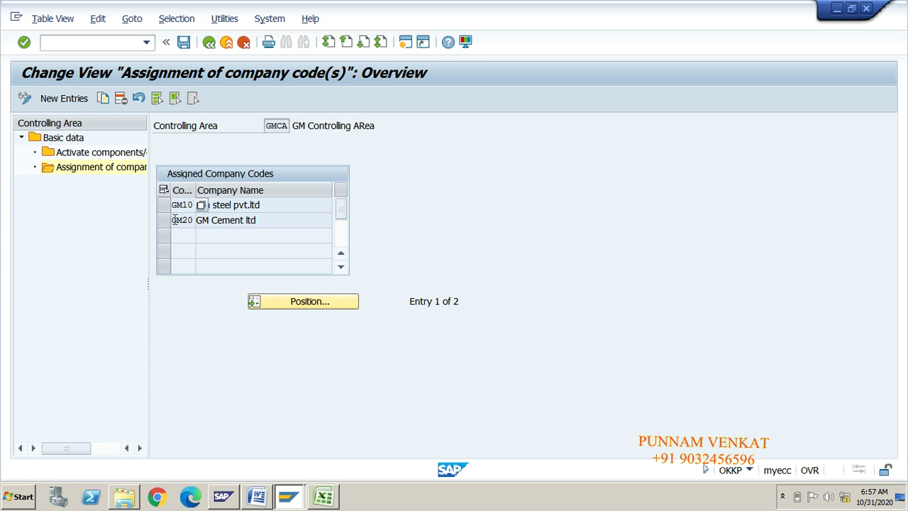
double_click(190, 220)
left_click(198, 221)
left_click(67, 103)
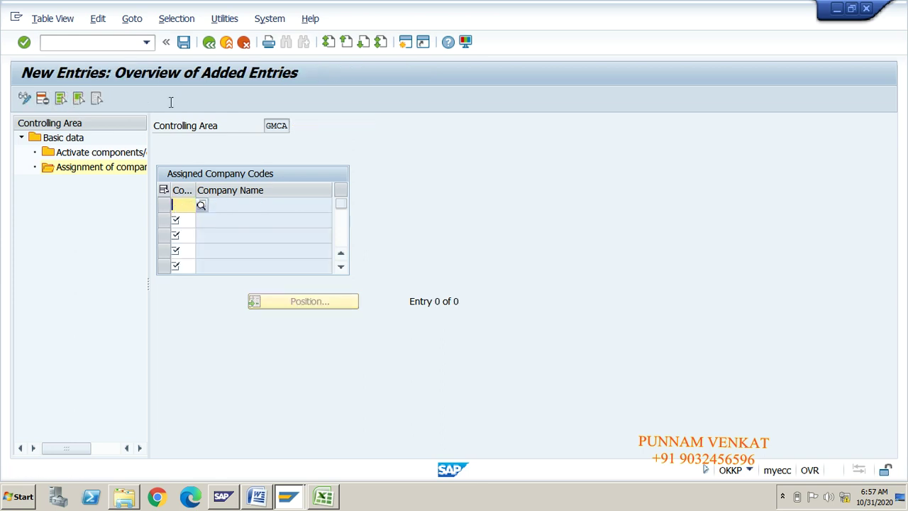
left_click(246, 44)
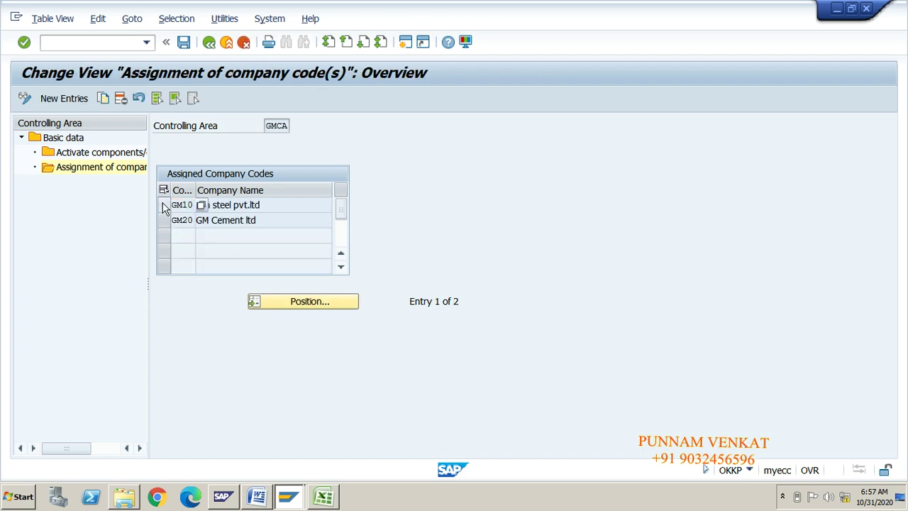
left_click(163, 205)
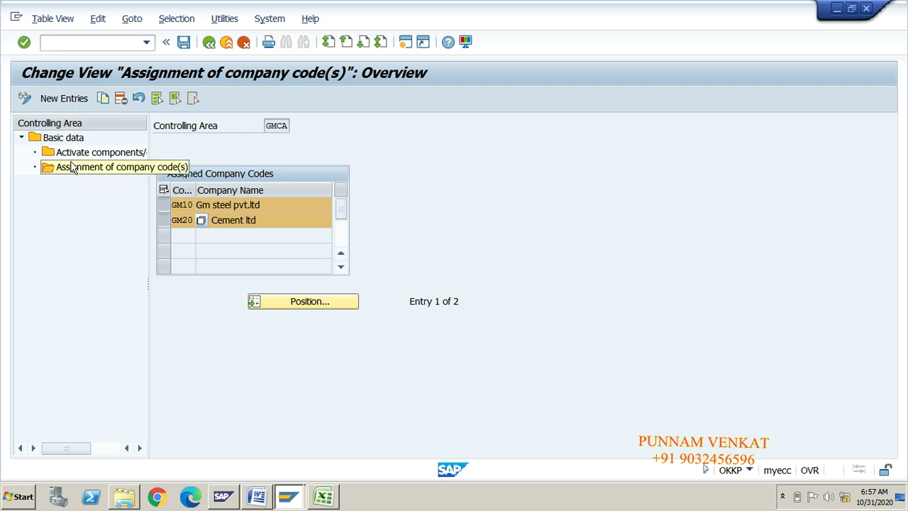
- Open the Activate components/control indicators details, keep Cost Centers set to 1 Component active, and save
double_click(107, 157)
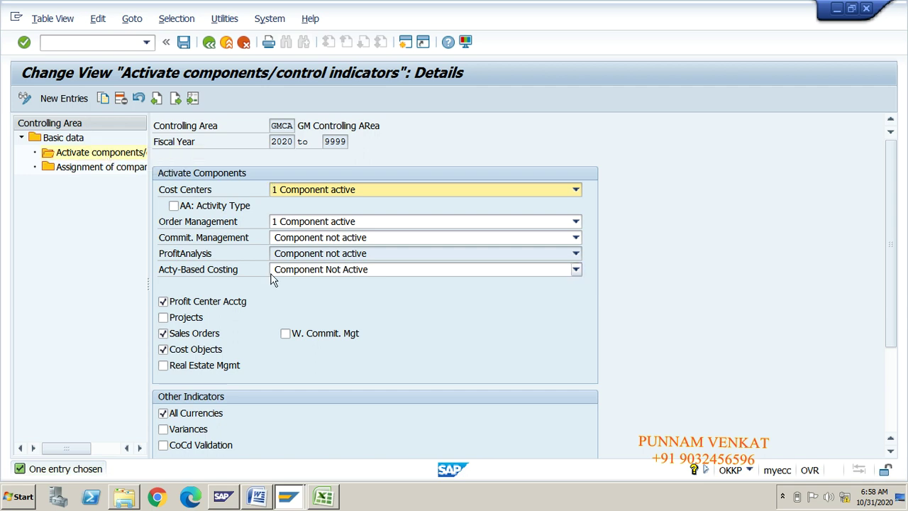
left_click(244, 304)
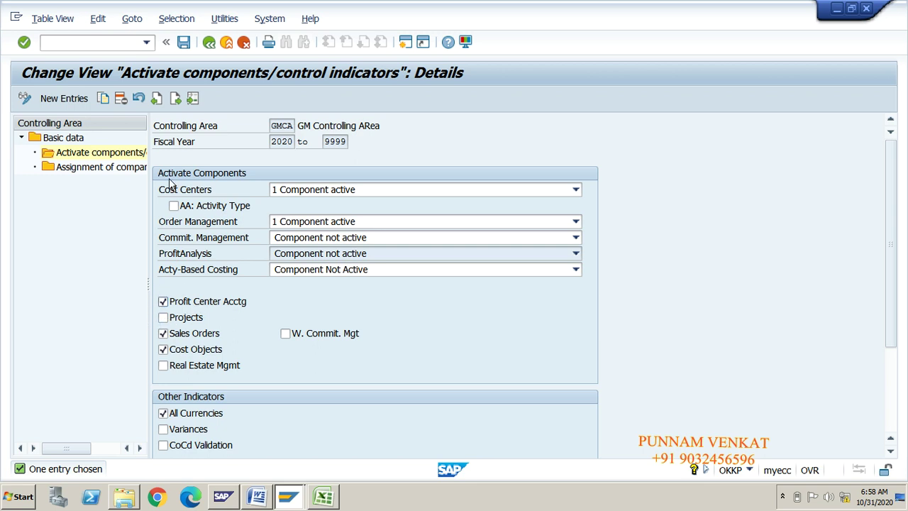
left_click(300, 189)
left_click(308, 215)
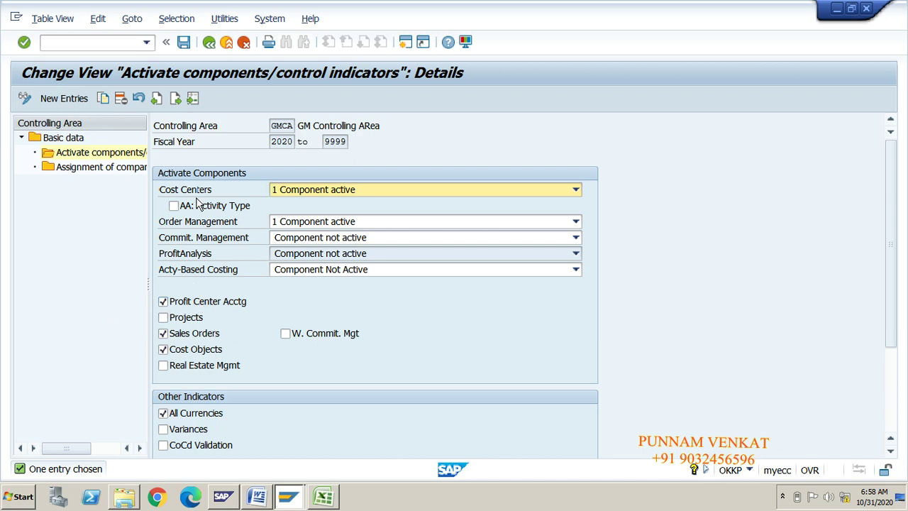
left_click(184, 45)
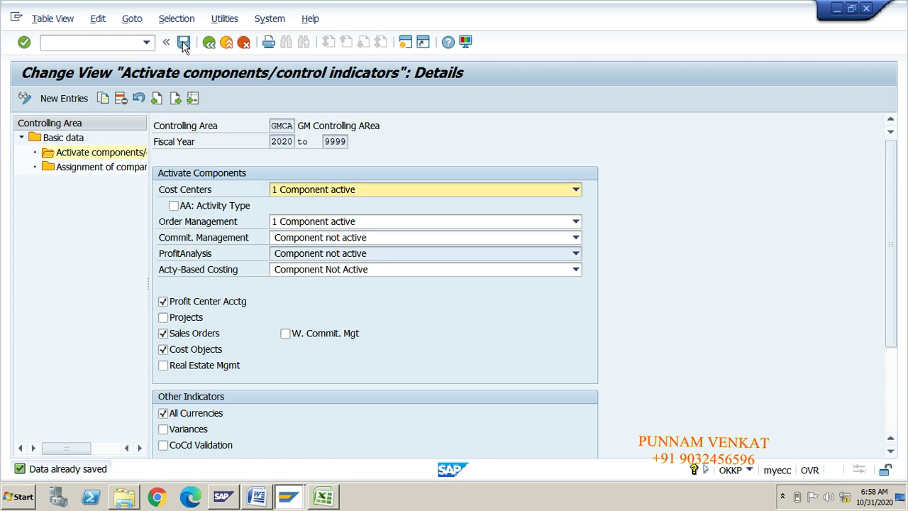
- Check the controlling area and fiscal year of the control indicators and save the entry again
left_click(275, 126)
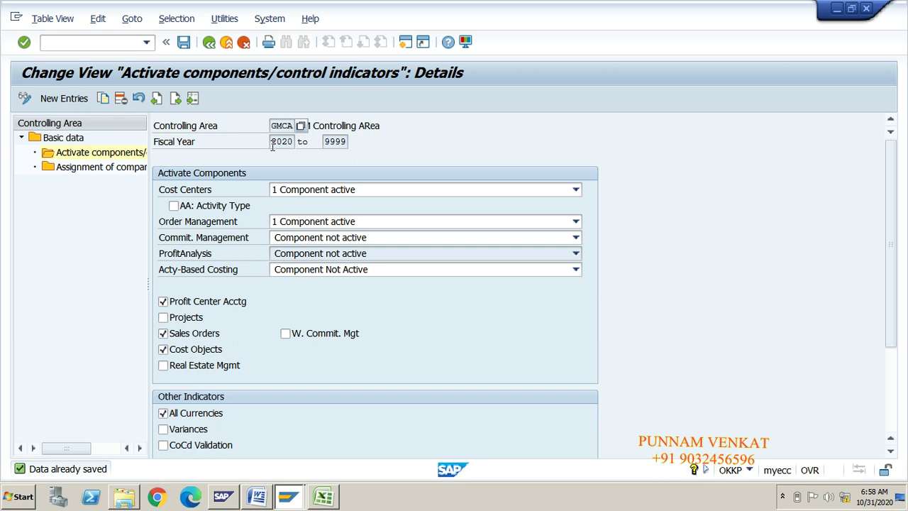
left_click(273, 146)
left_click(293, 145)
left_click(184, 42)
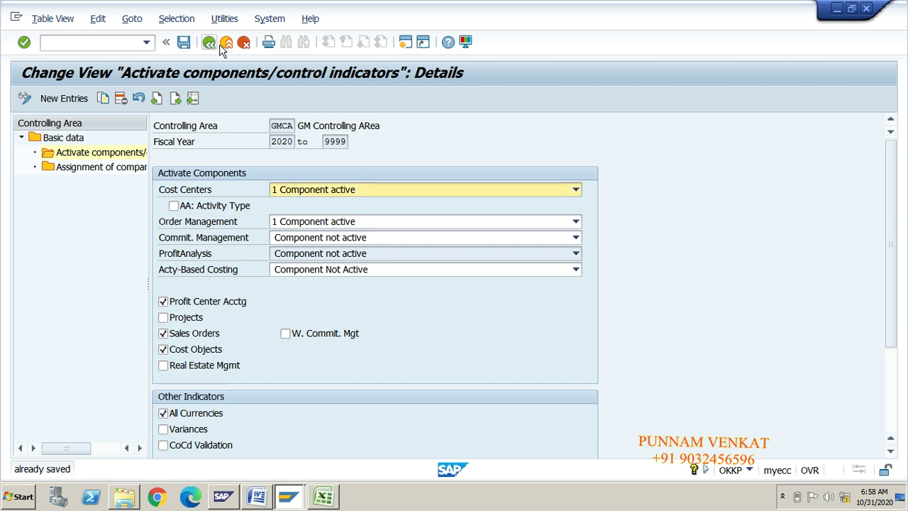
- Leave the controlling area maintenance, return to the IMG structure and close the Choose Activity dialog
left_click(208, 43)
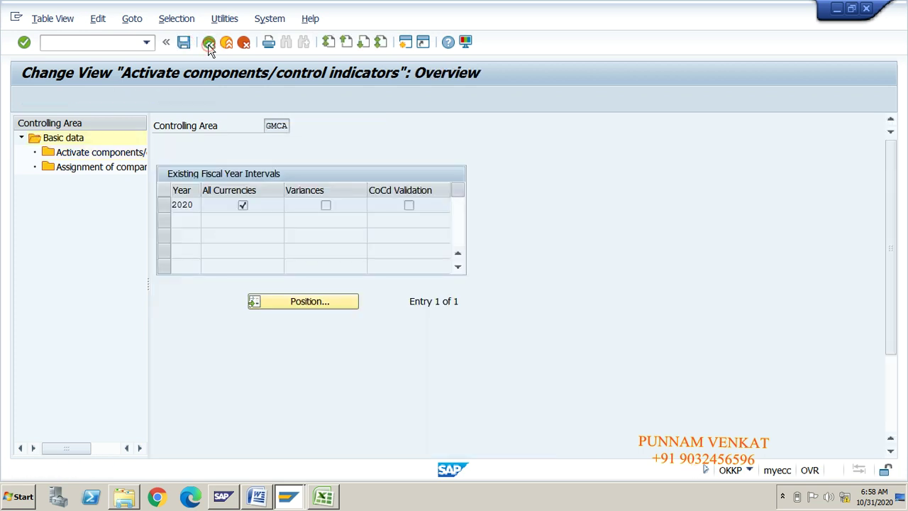
left_click(209, 44)
left_click(209, 44)
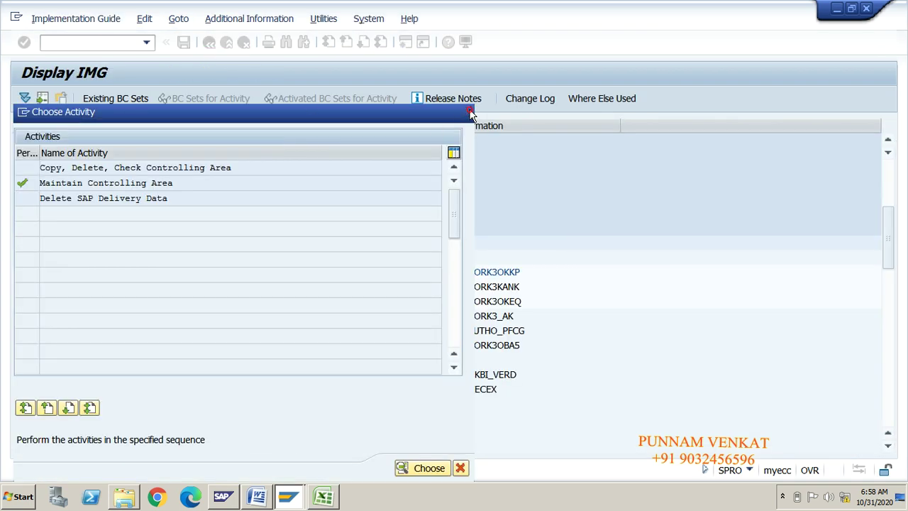
left_click(471, 112)
- Switch to the SAP_NEW workbook in Excel and review the Profit Ceter heading and the 1. Activate Controlling Area step
key("alt+Tab")
key("alt+Tab")
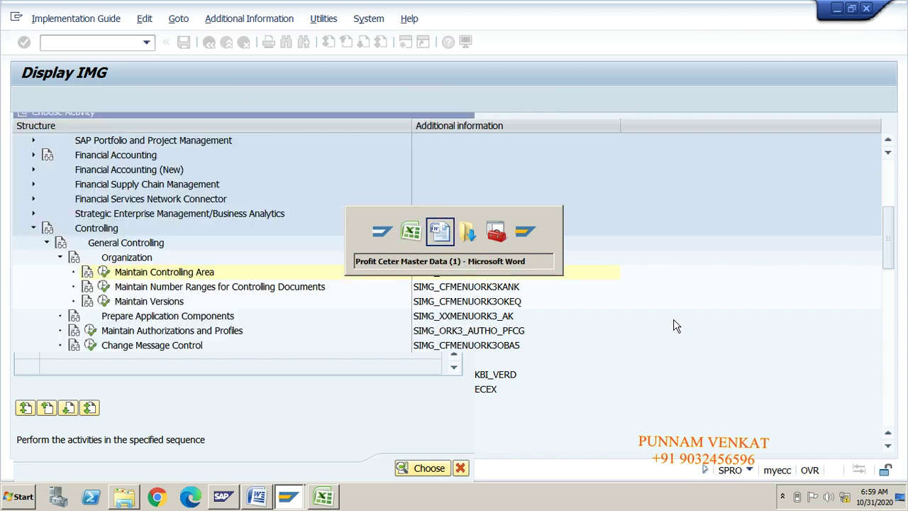
key("alt+Tab")
key("alt+Tab")
key("alt+Tab")
key("alt+Tab")
key("alt+Tab")
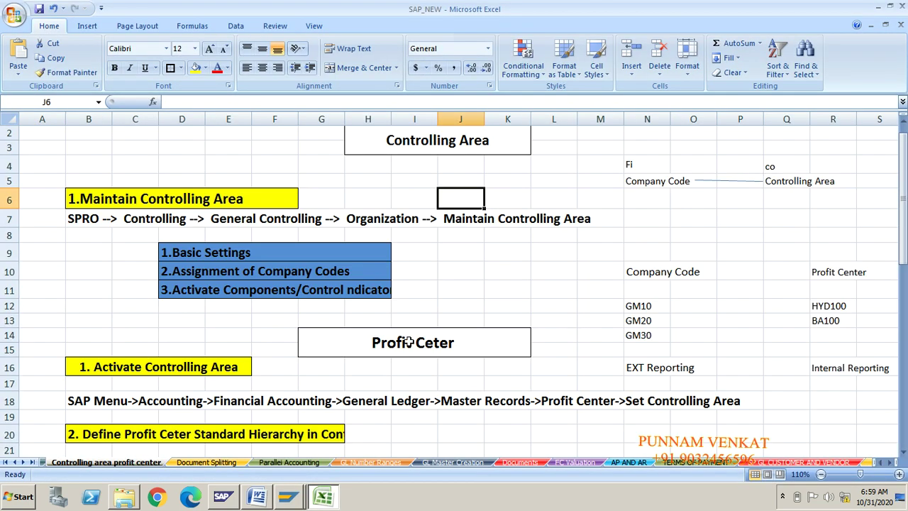
left_click(409, 343)
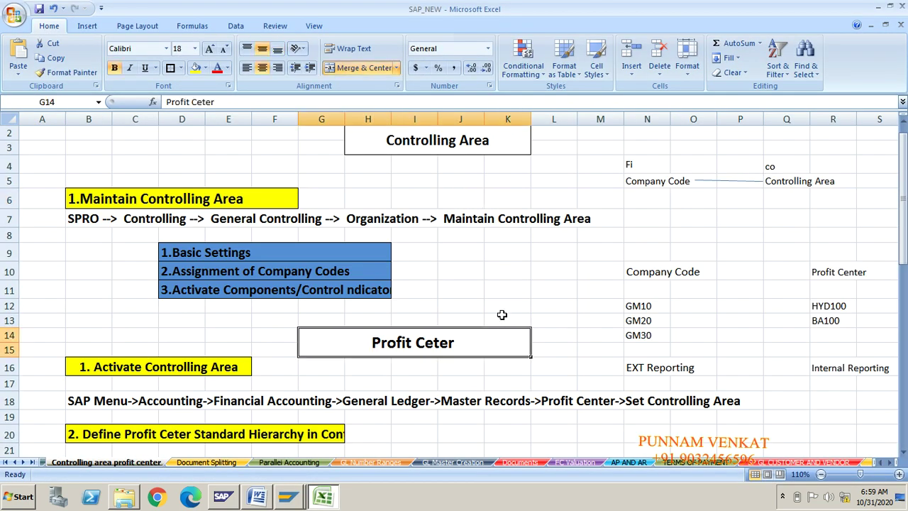
left_click(246, 367)
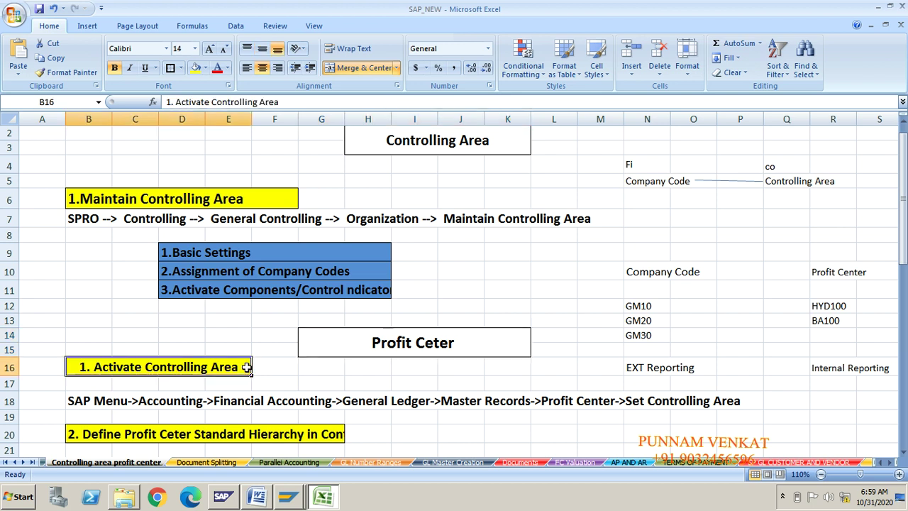
left_click(359, 362)
left_click(374, 347)
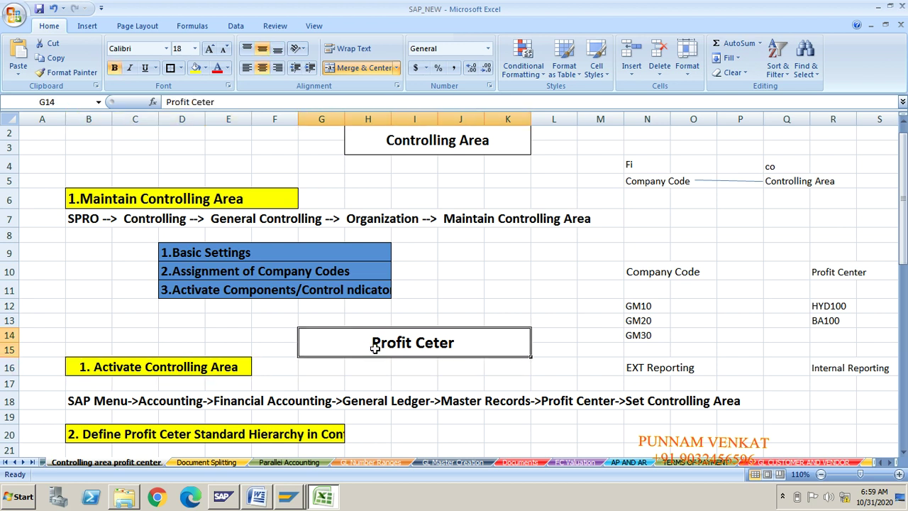
- Look through the profit center configuration steps below the Profit Ceter heading, from activating the controlling area to creating a profit center
left_click(784, 498)
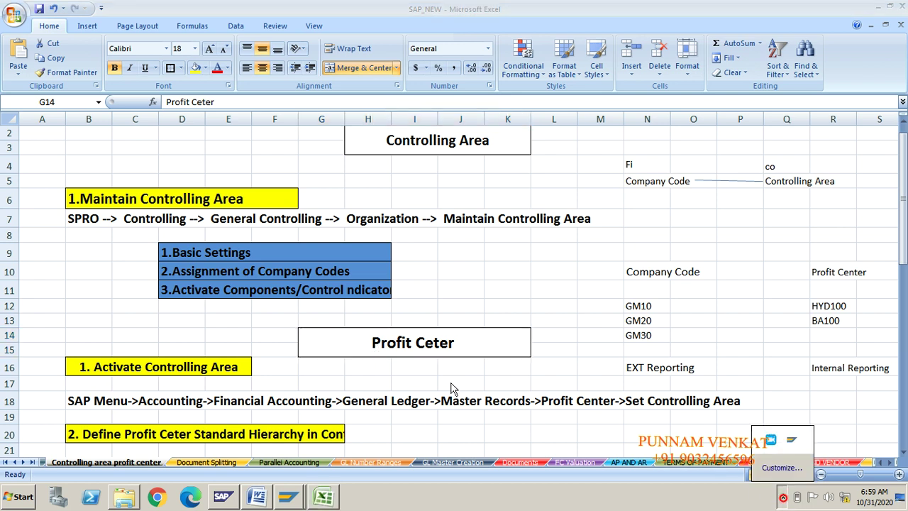
left_click(239, 364)
key("Down")
key("Down")
key("Down")
key("Down")
key("Down")
key("Down")
key("Down")
key("Down")
key("Down")
key("Down")
key("Down")
key("Down")
key("Down")
key("Down")
key("Down")
key("Down")
key("Down")
key("Down")
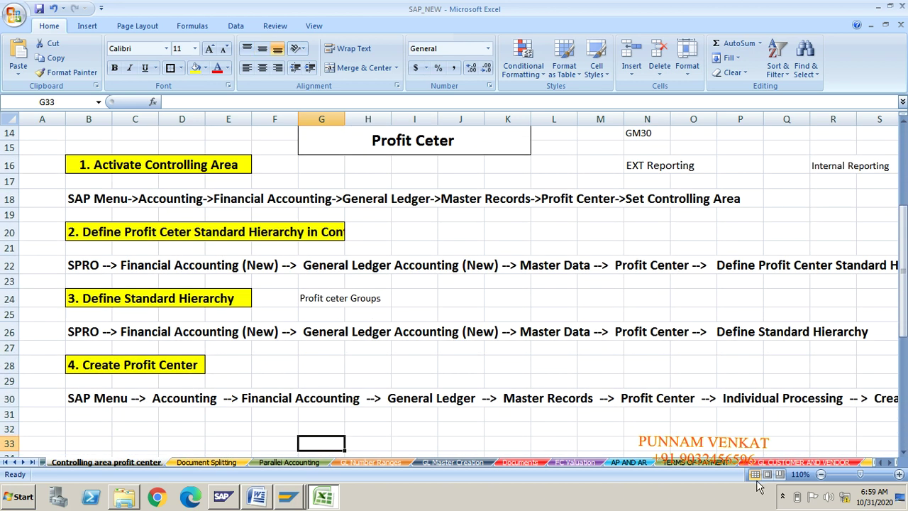
left_click(782, 496)
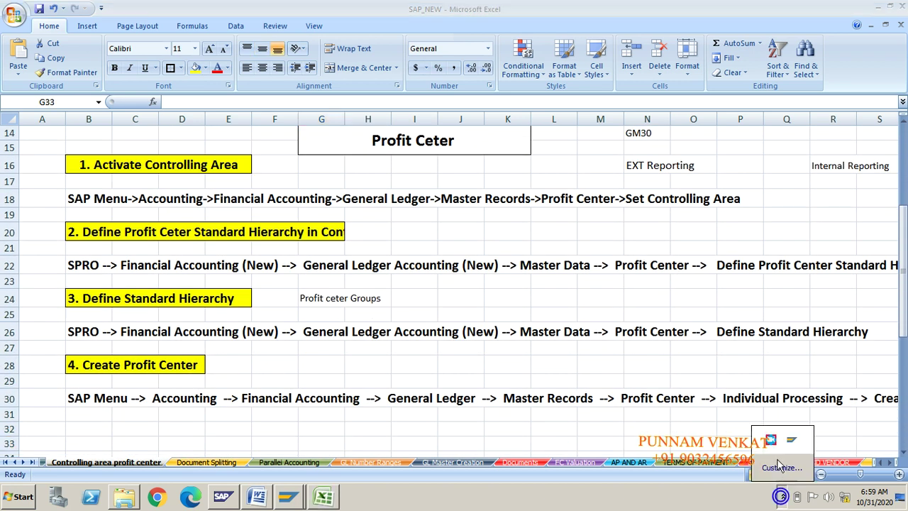
left_click(771, 442)
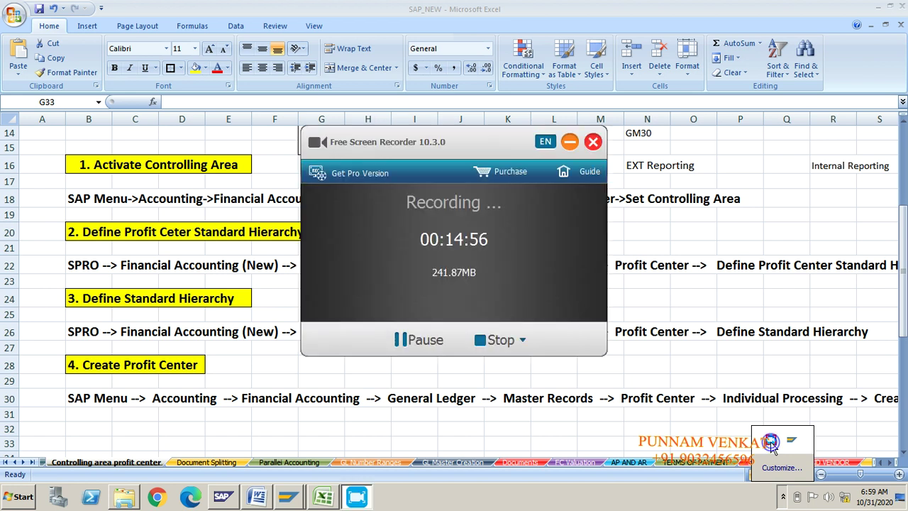